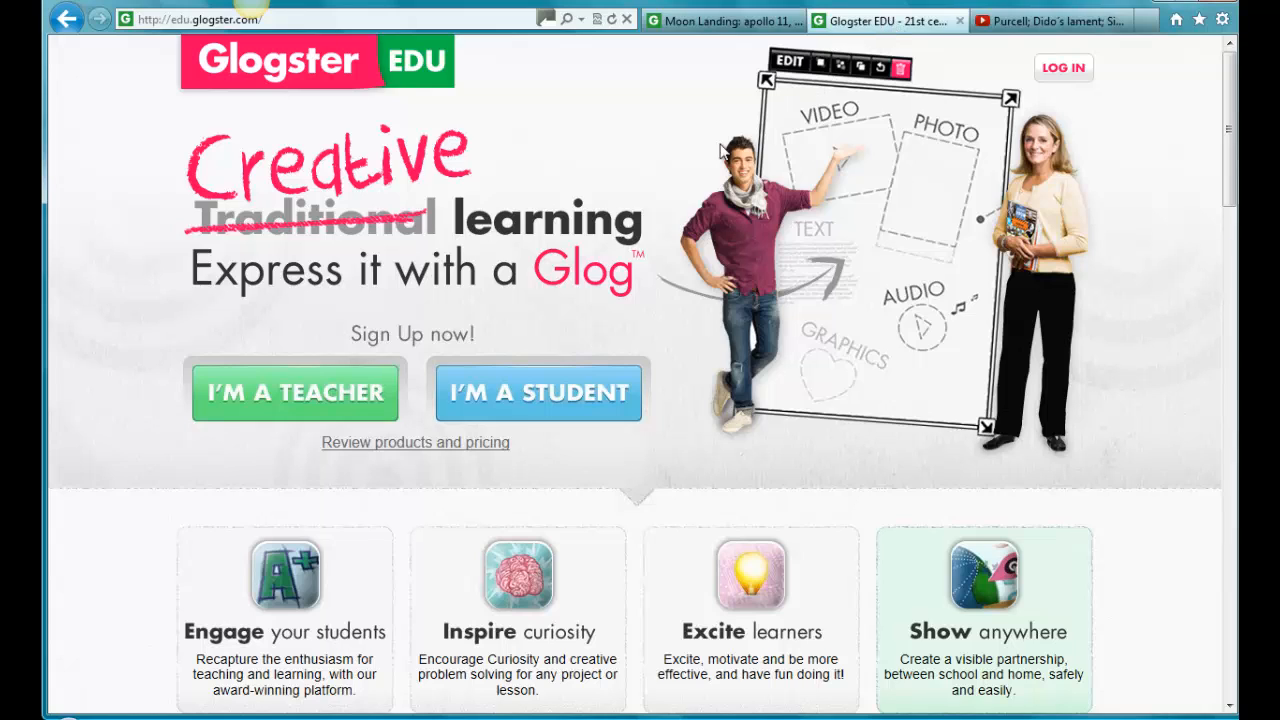
Step: Review the Glogster EDU products and pricing, then open the license features comparison
click(401, 441)
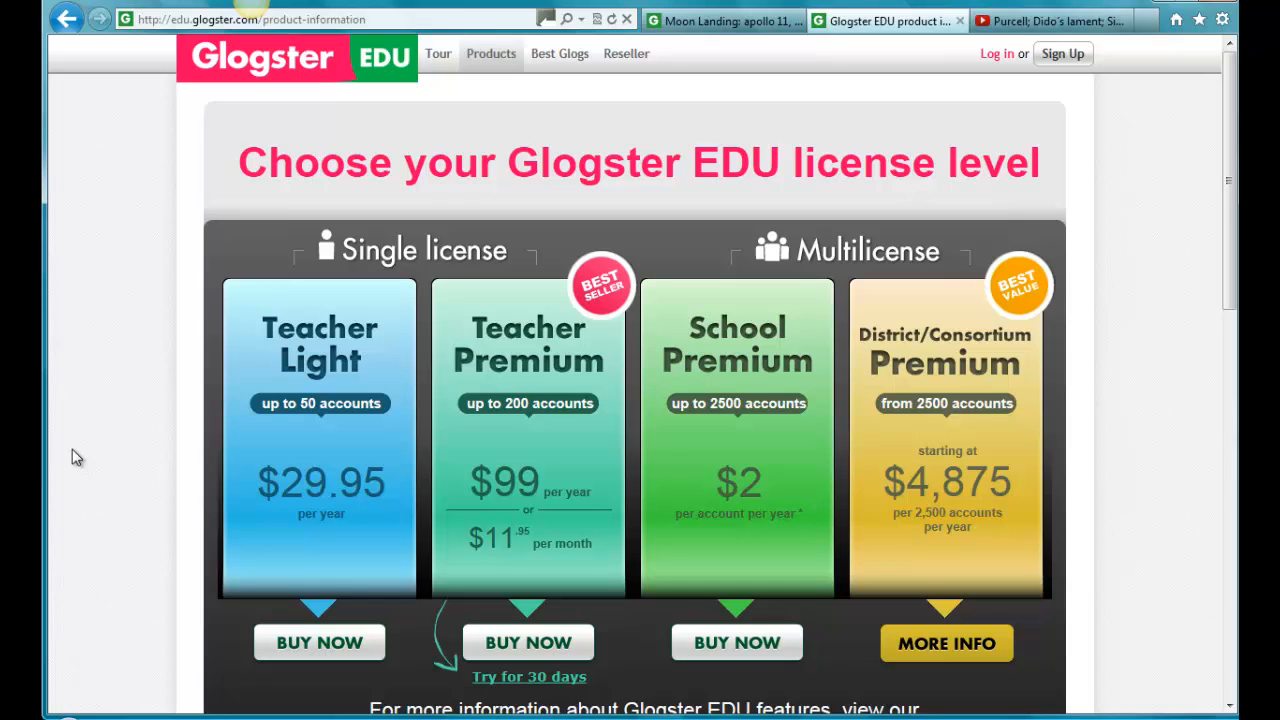
scroll(72, 457, down, 2)
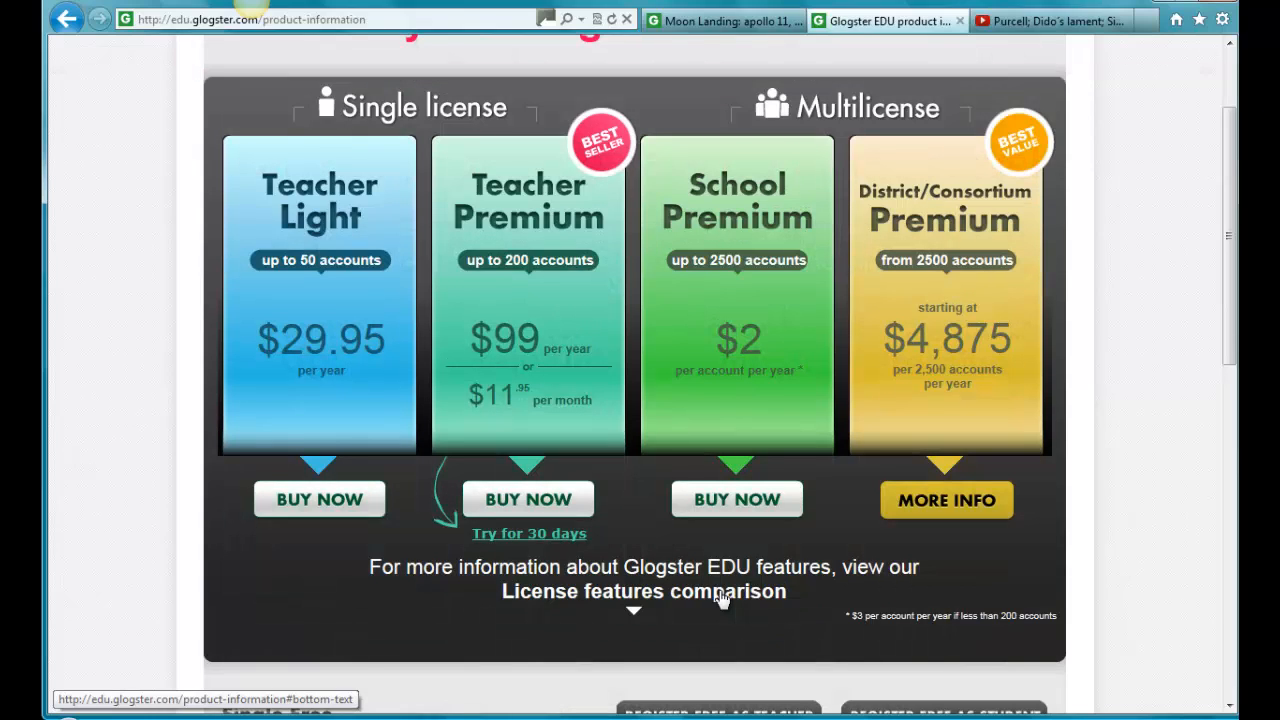
click(722, 597)
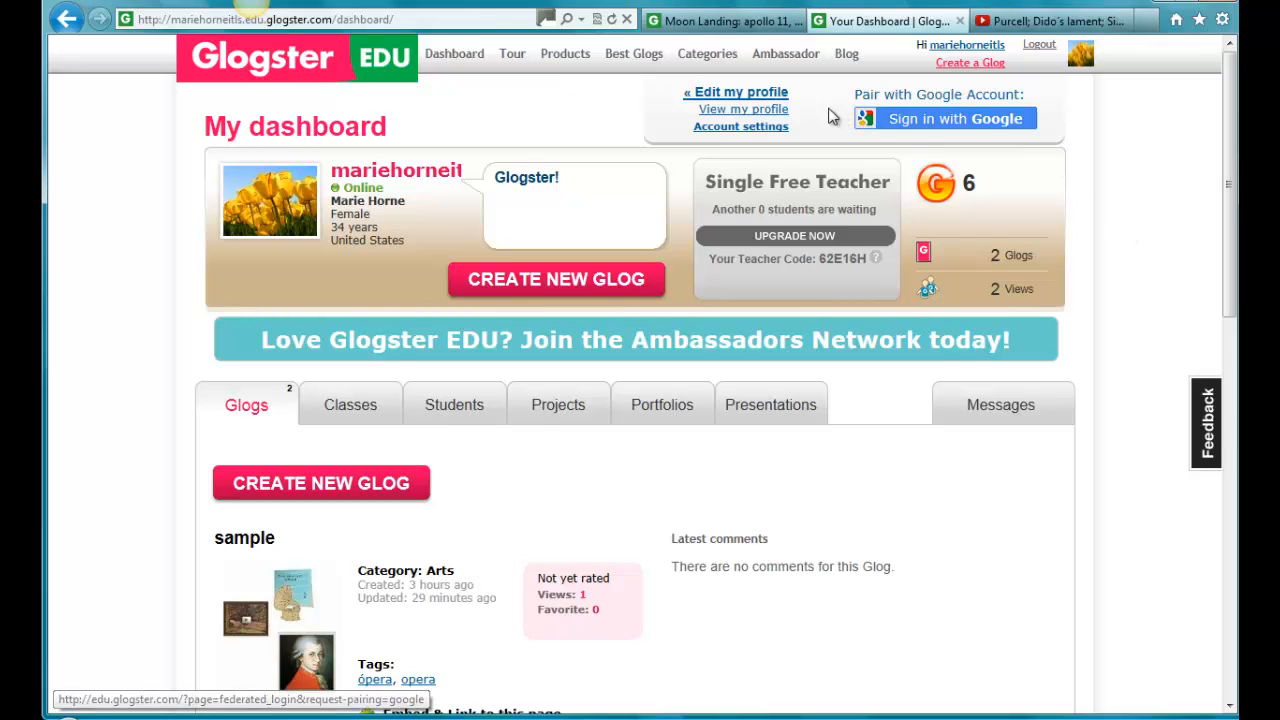
Step: Open the profile for editing, look over its personal details and interests, and return to the dashboard
click(757, 97)
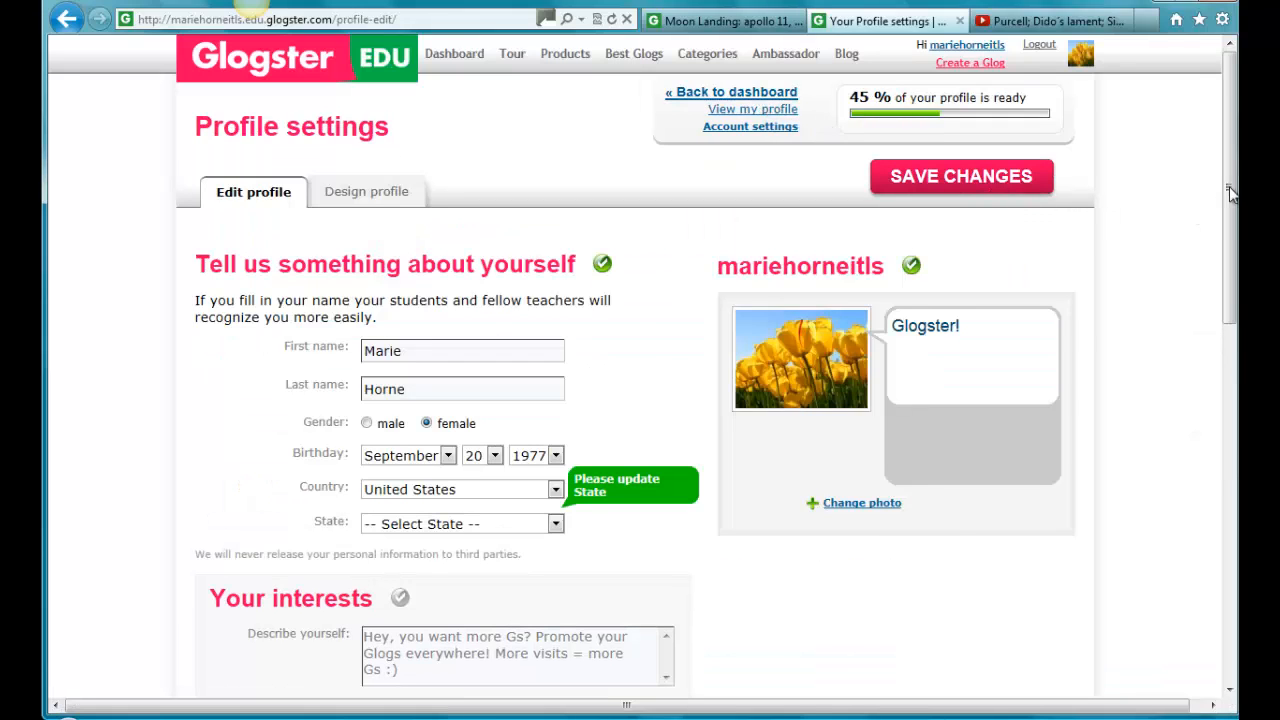
drag(1231, 194, 1232, 221)
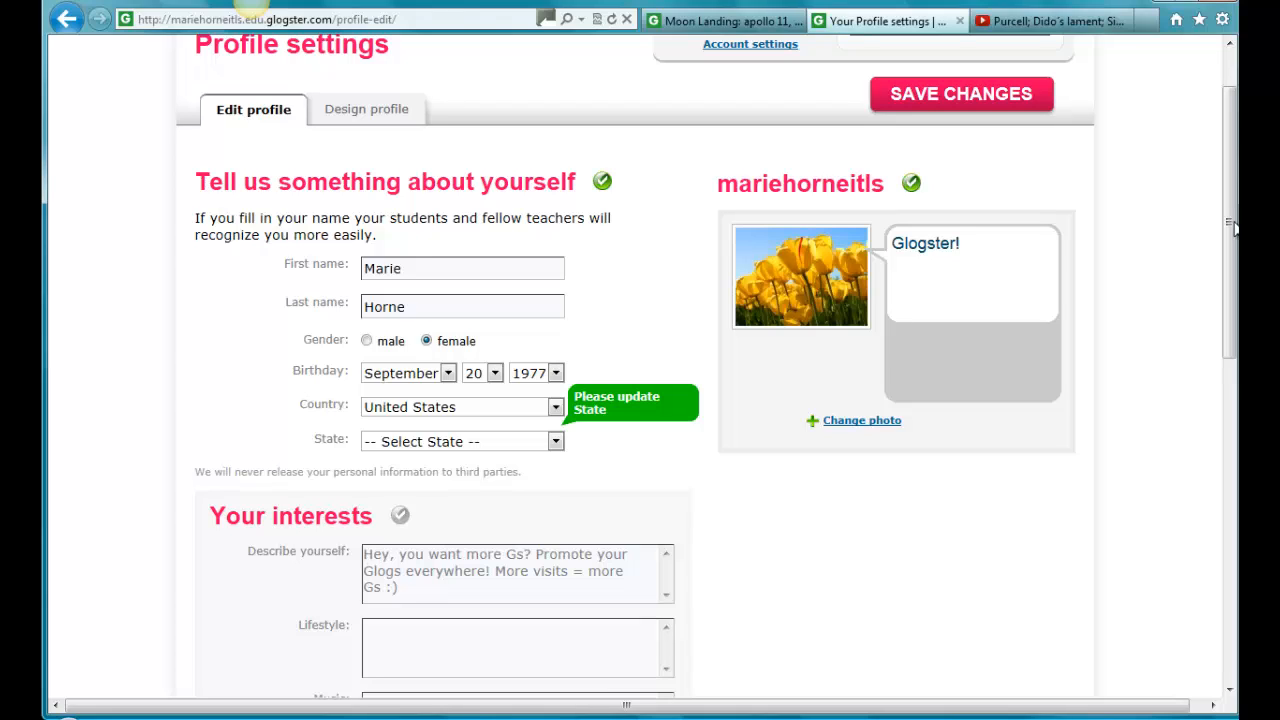
drag(1232, 221, 1236, 183)
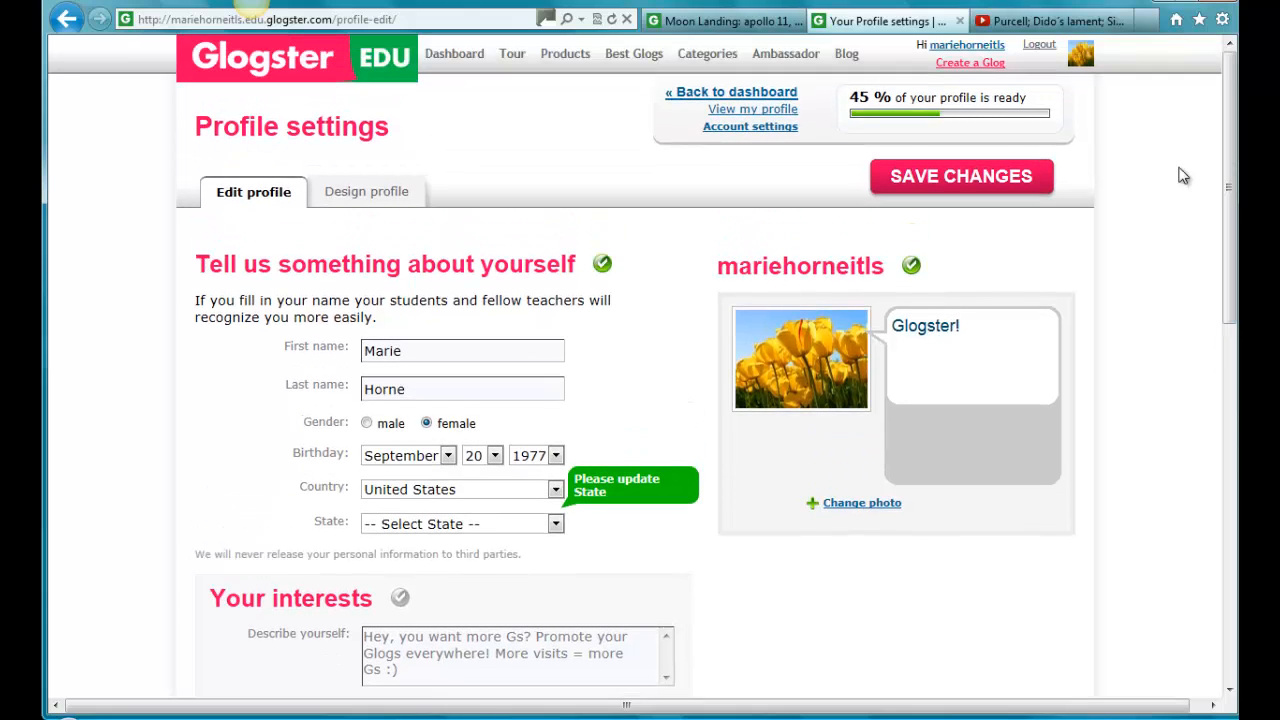
click(742, 94)
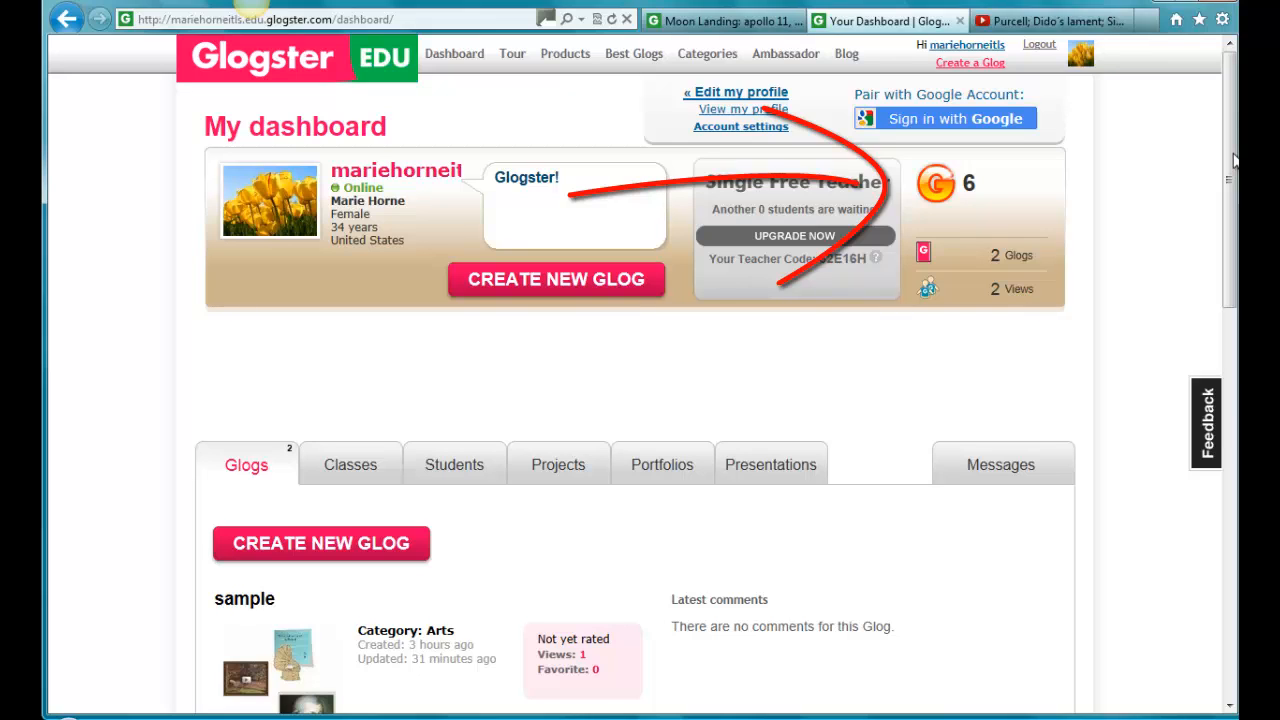
Step: Review the existing glogs on the dashboard and browse the glog Categories page down to its footer
drag(1236, 160, 1236, 303)
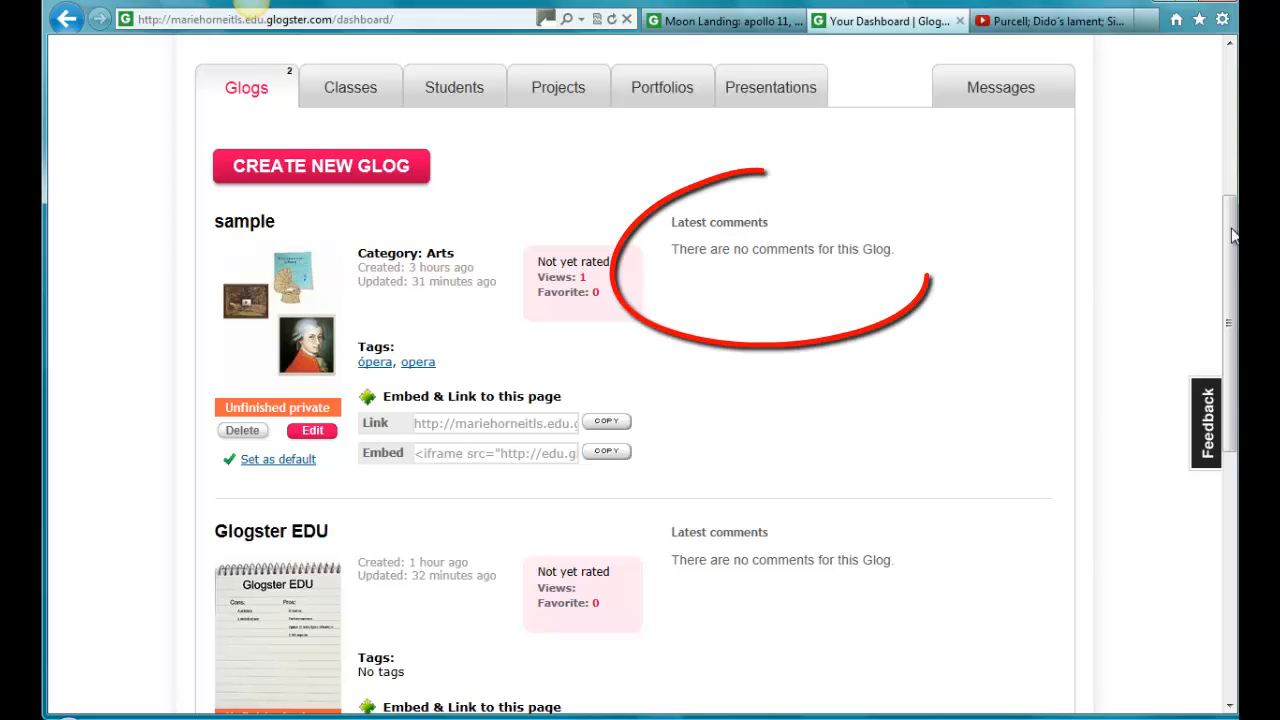
drag(1233, 235, 1233, 367)
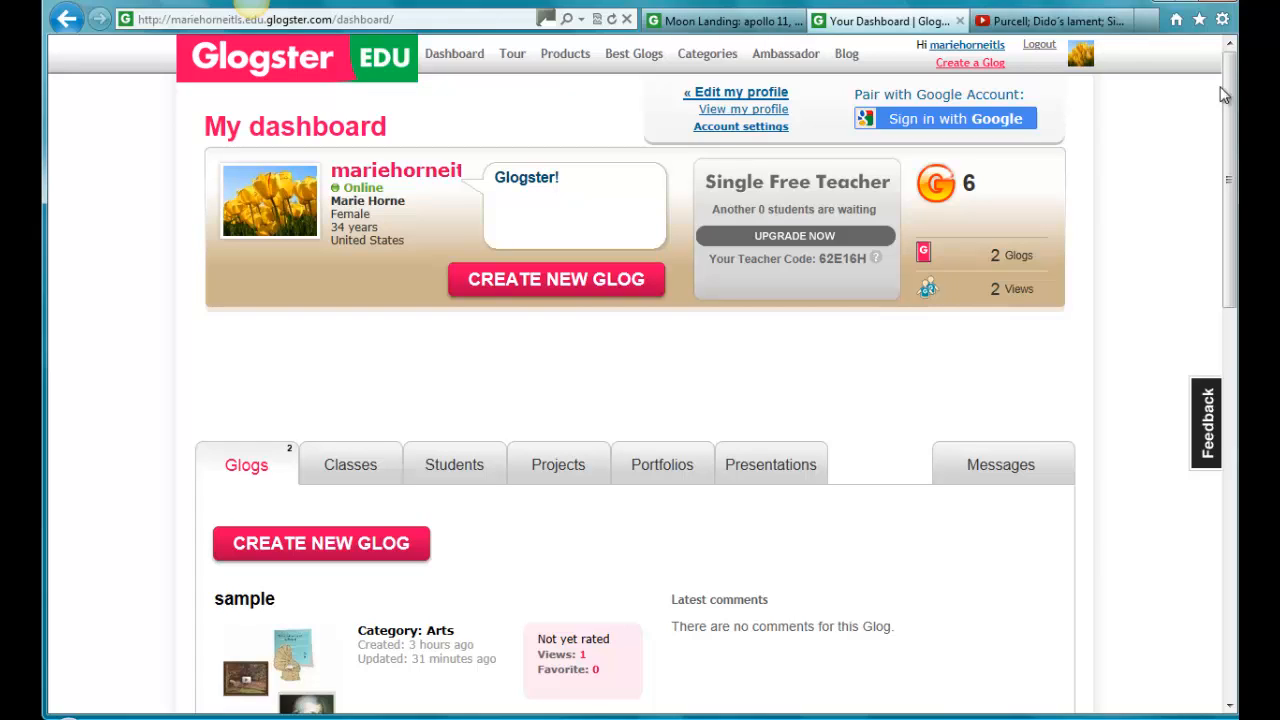
click(698, 62)
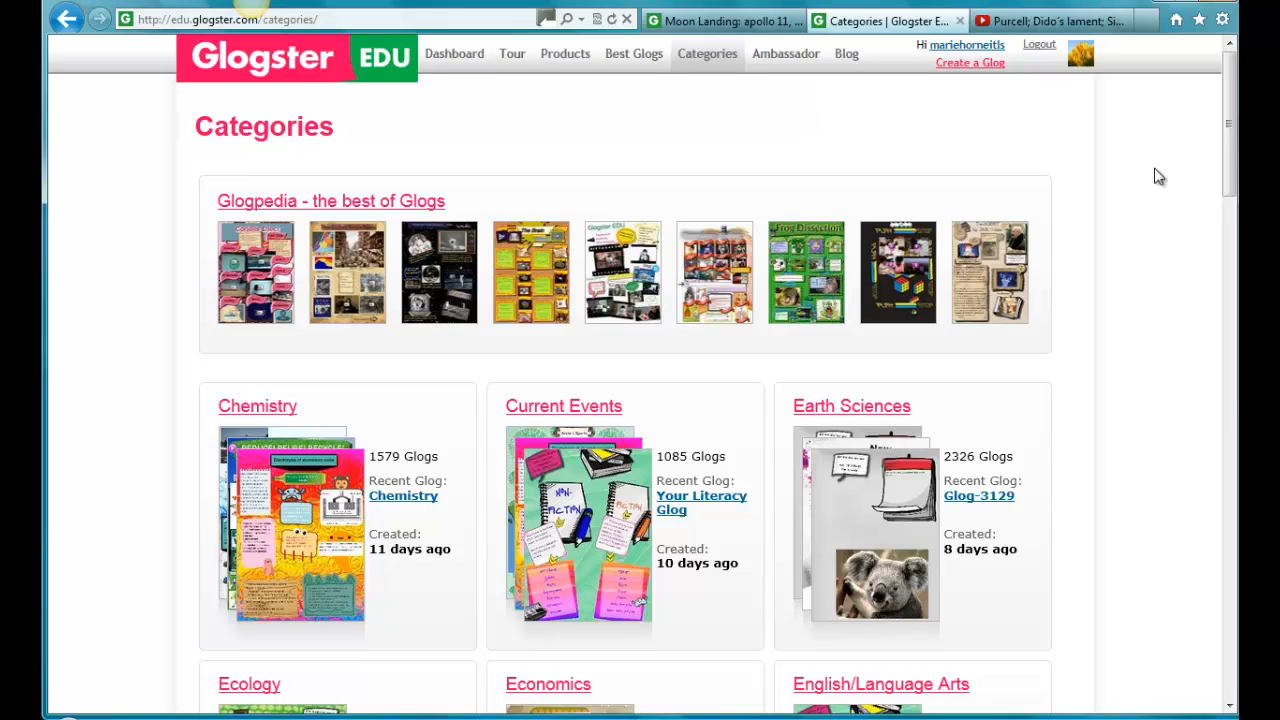
scroll(1230, 165, down, 1)
scroll(1230, 165, down, 3)
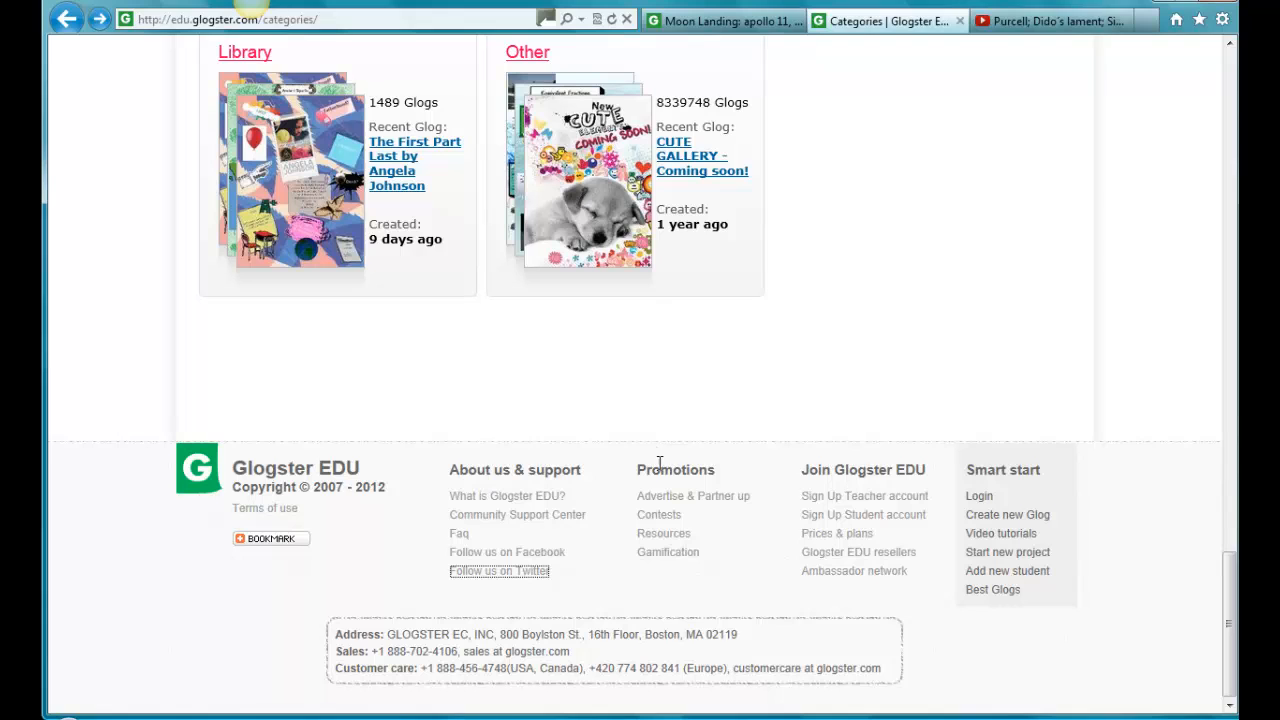
Step: View the Glogster Contests page and the Glogster EDU Resources page listed under Promotions
click(664, 523)
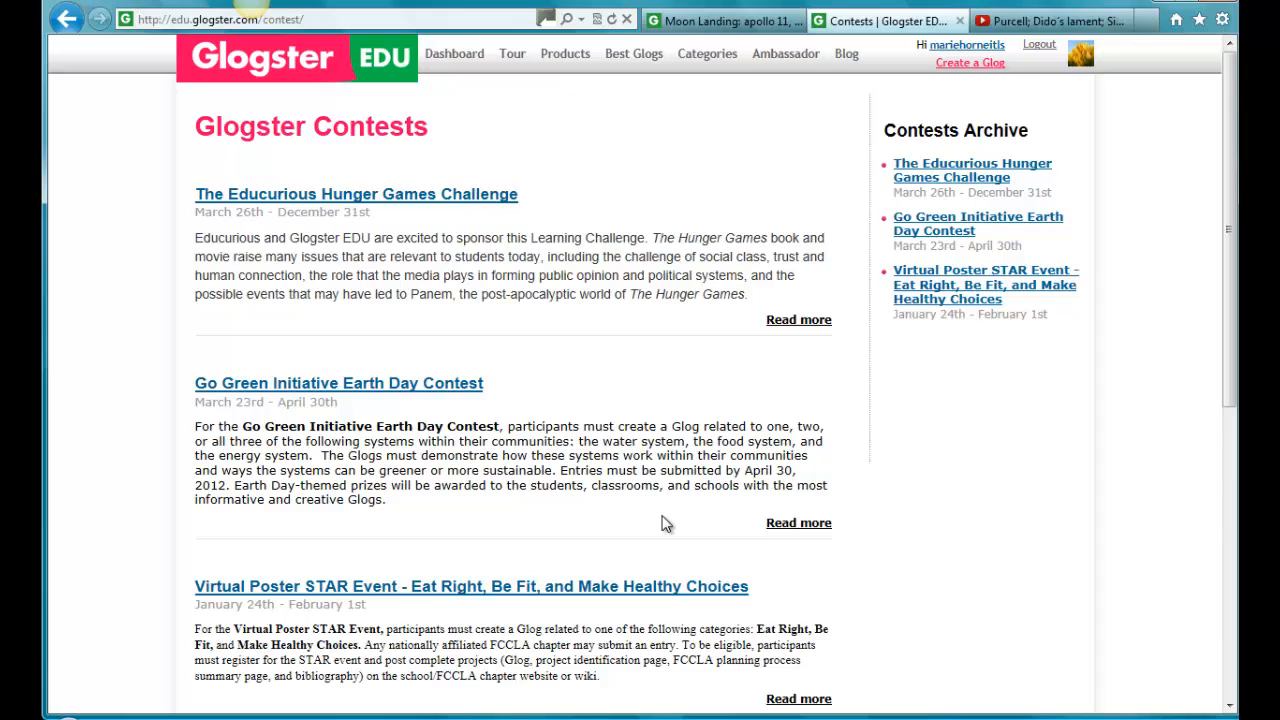
scroll(665, 523, down, 5)
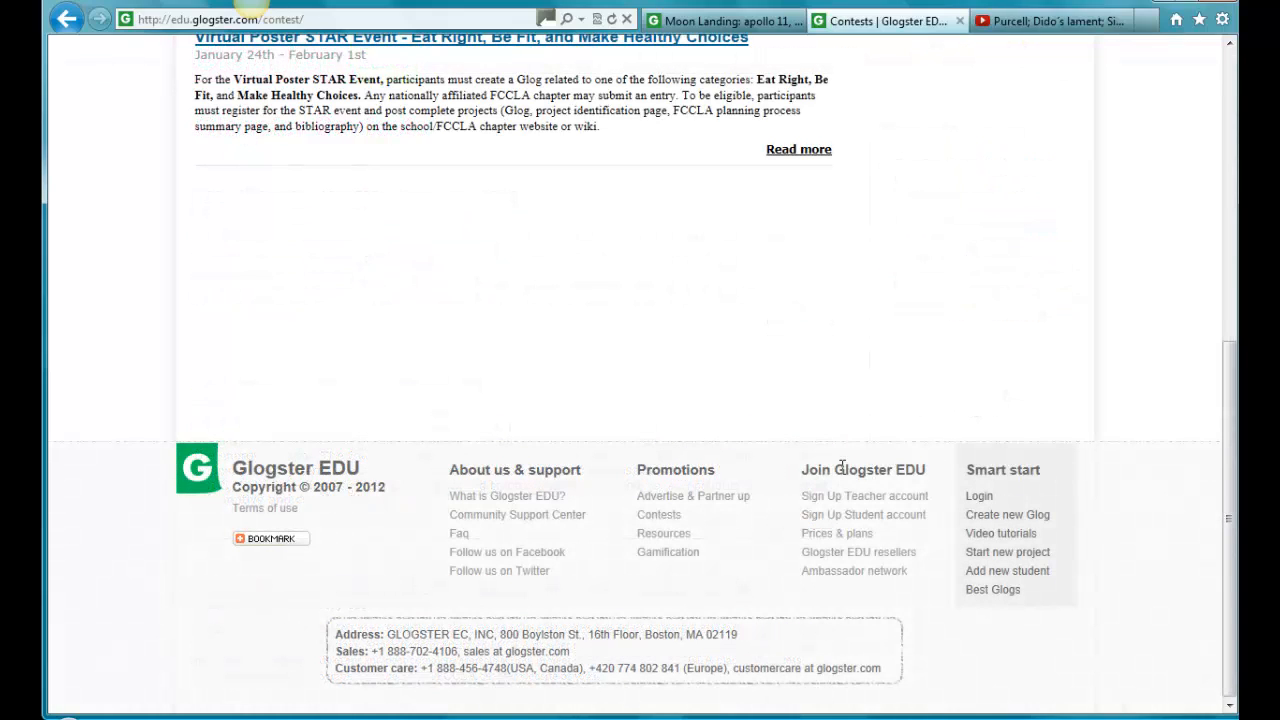
click(663, 534)
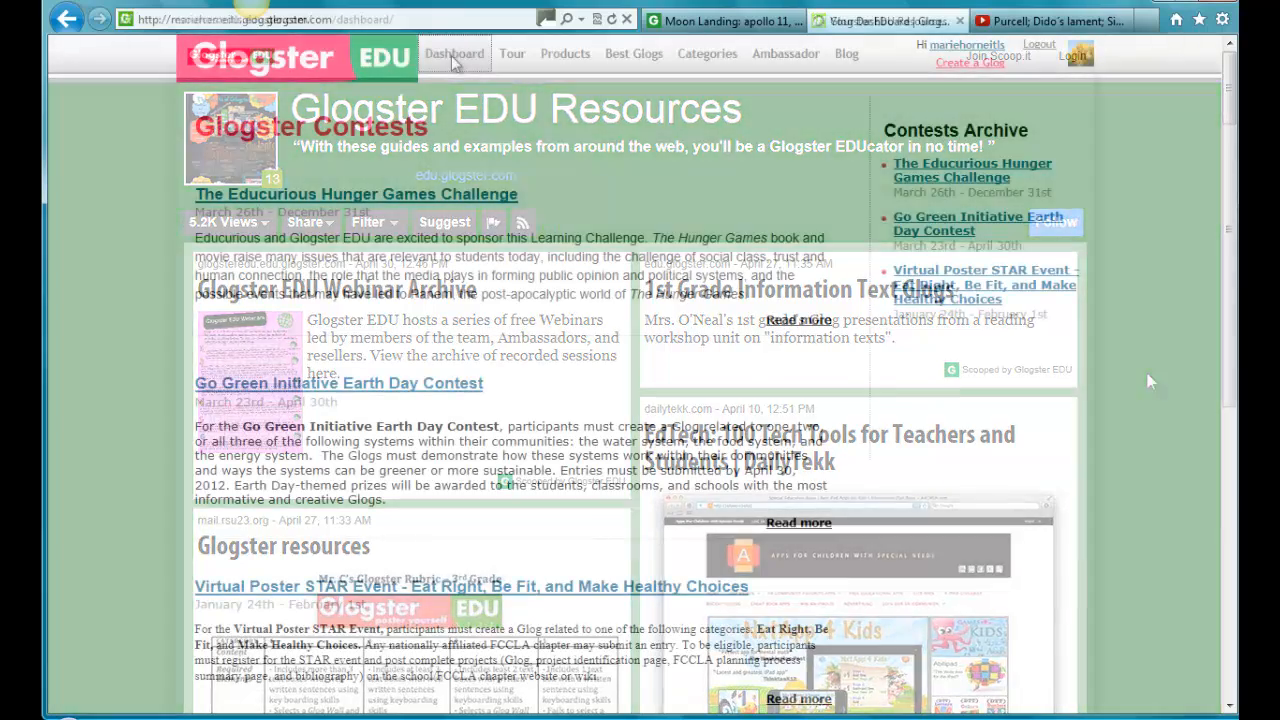
Step: Create a new glog from the dashboard and delete the default speech bubble from its canvas
click(454, 56)
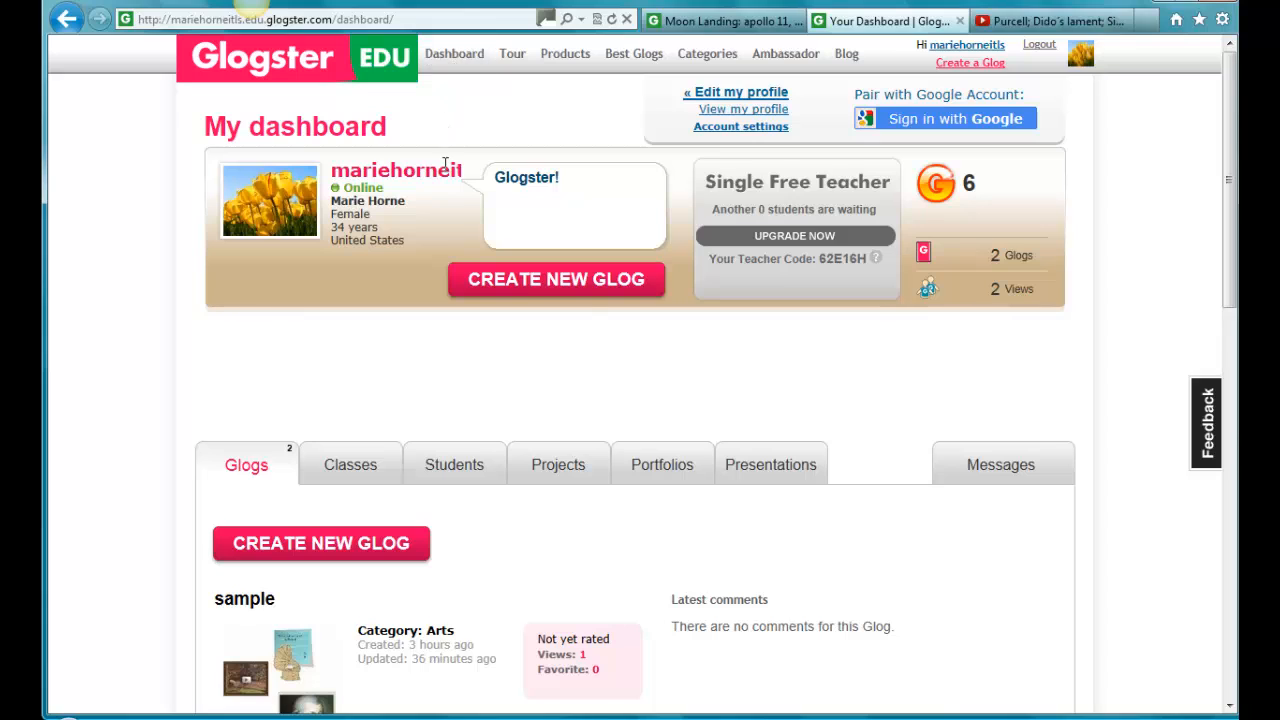
click(500, 288)
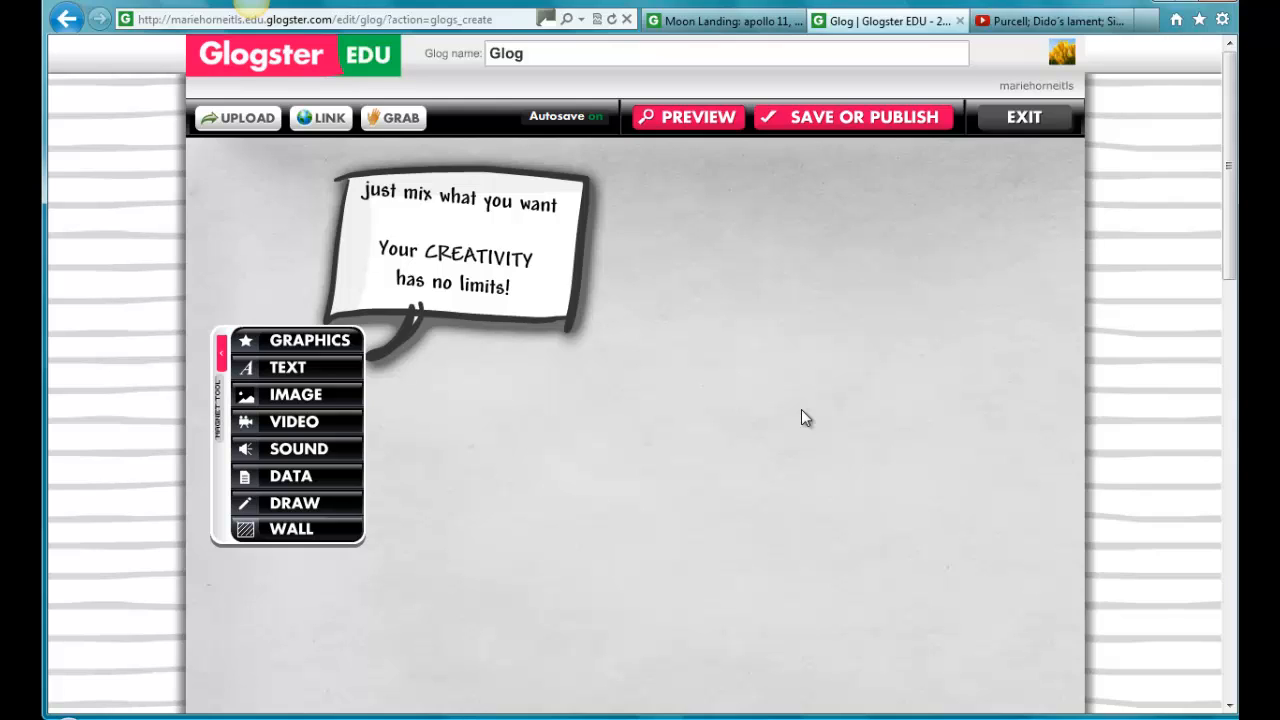
click(524, 252)
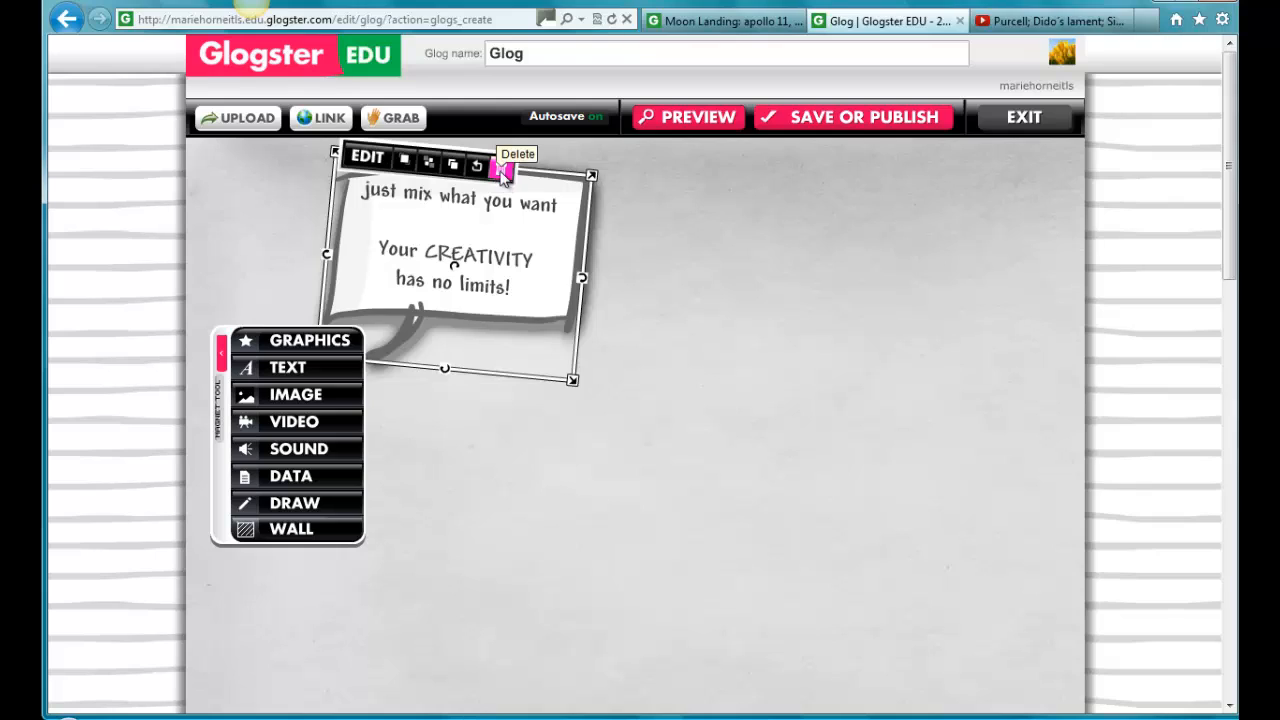
click(501, 172)
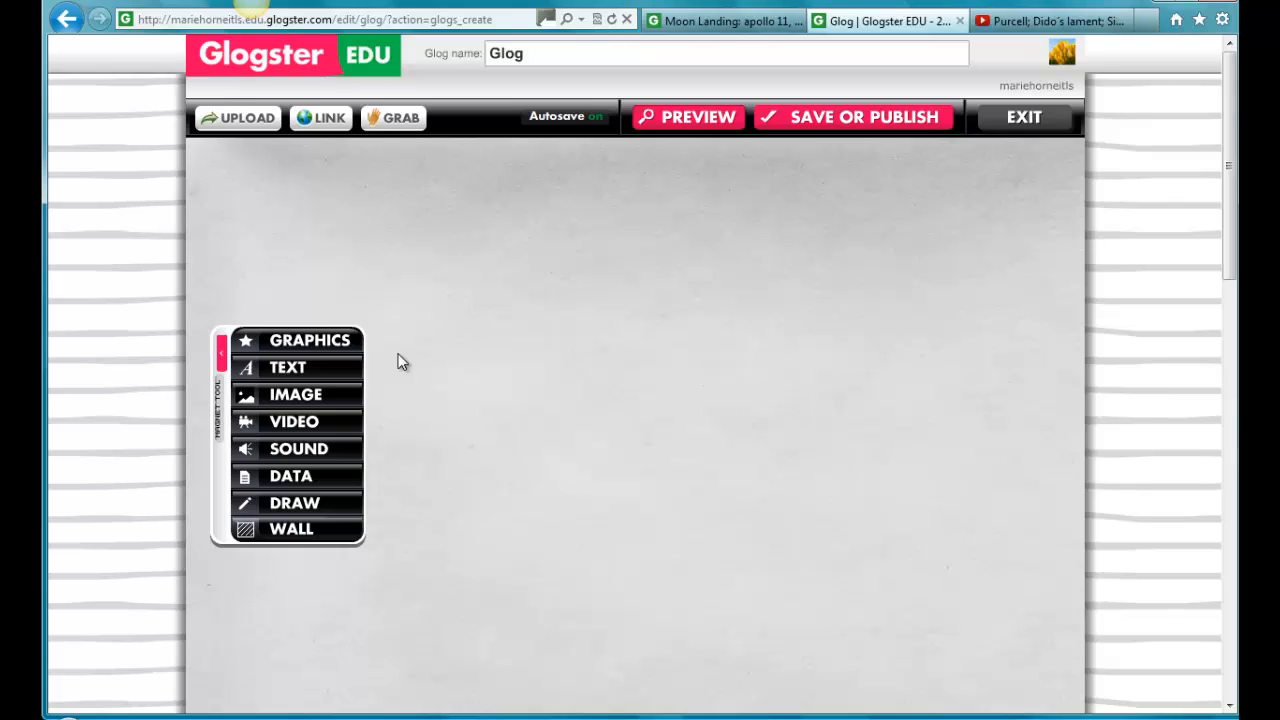
Step: Apply the green chalkboard texture from the Edu gallery as the glog wall
click(303, 533)
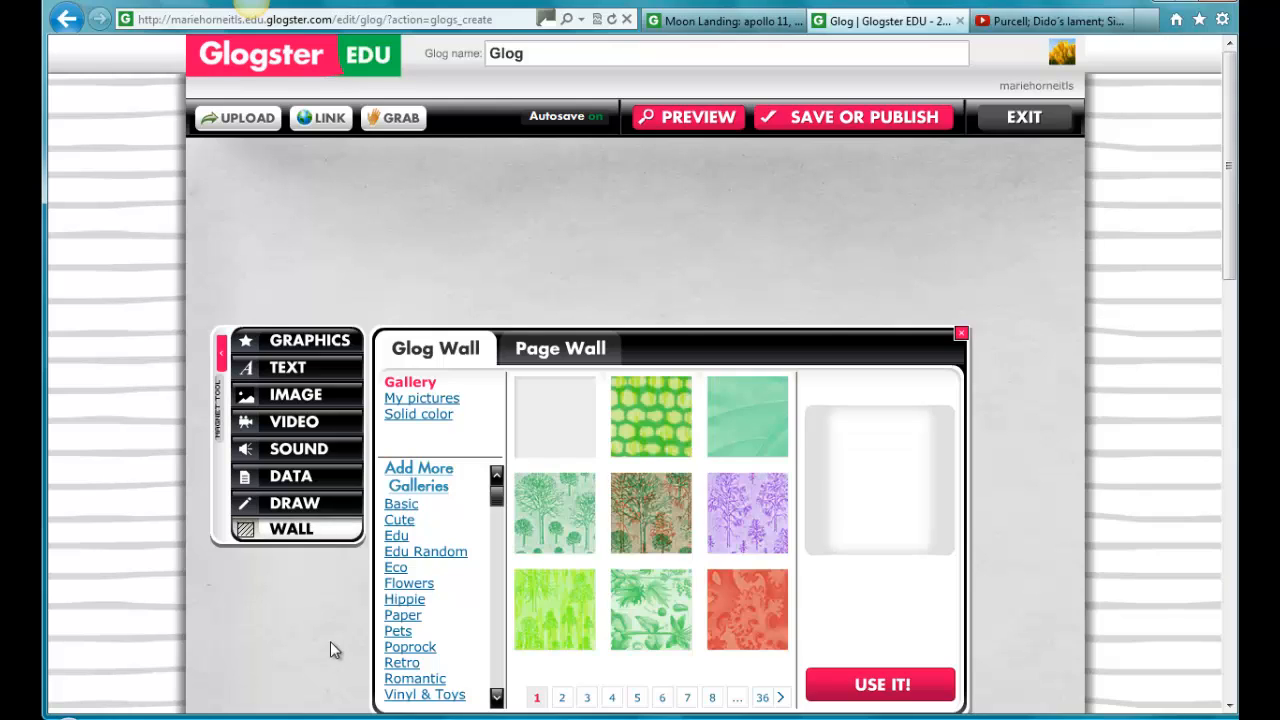
click(406, 553)
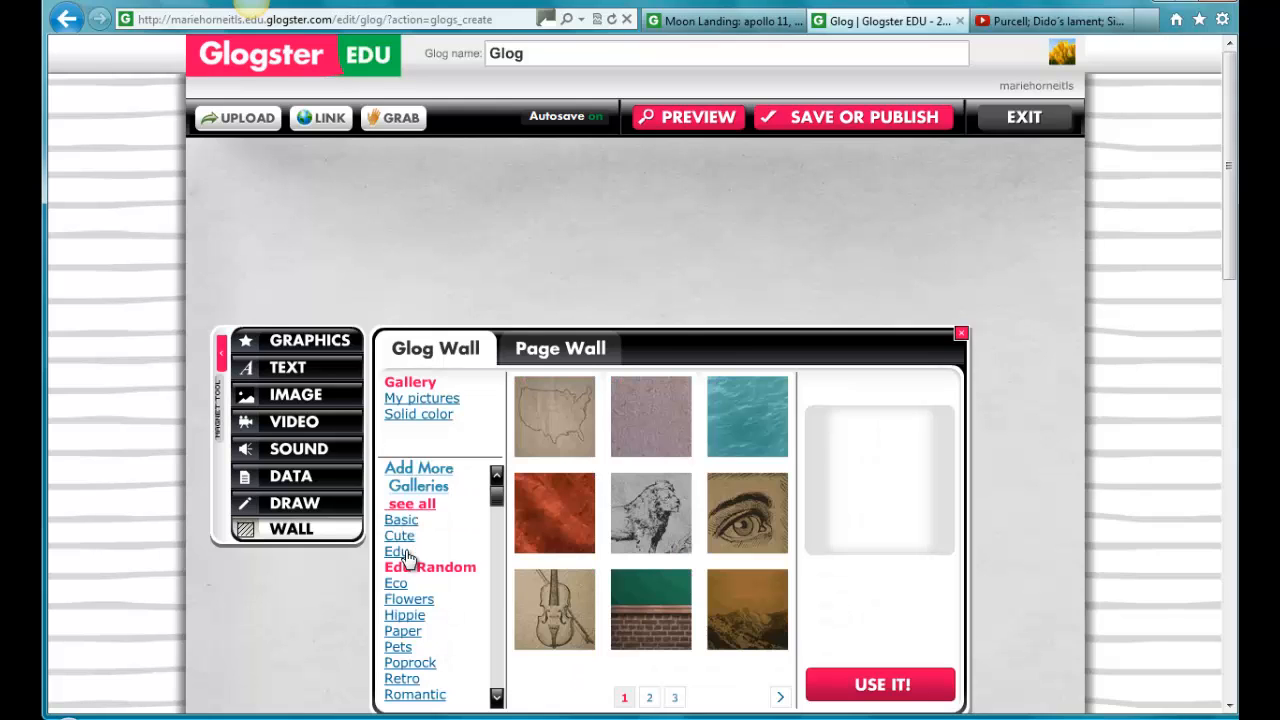
click(400, 552)
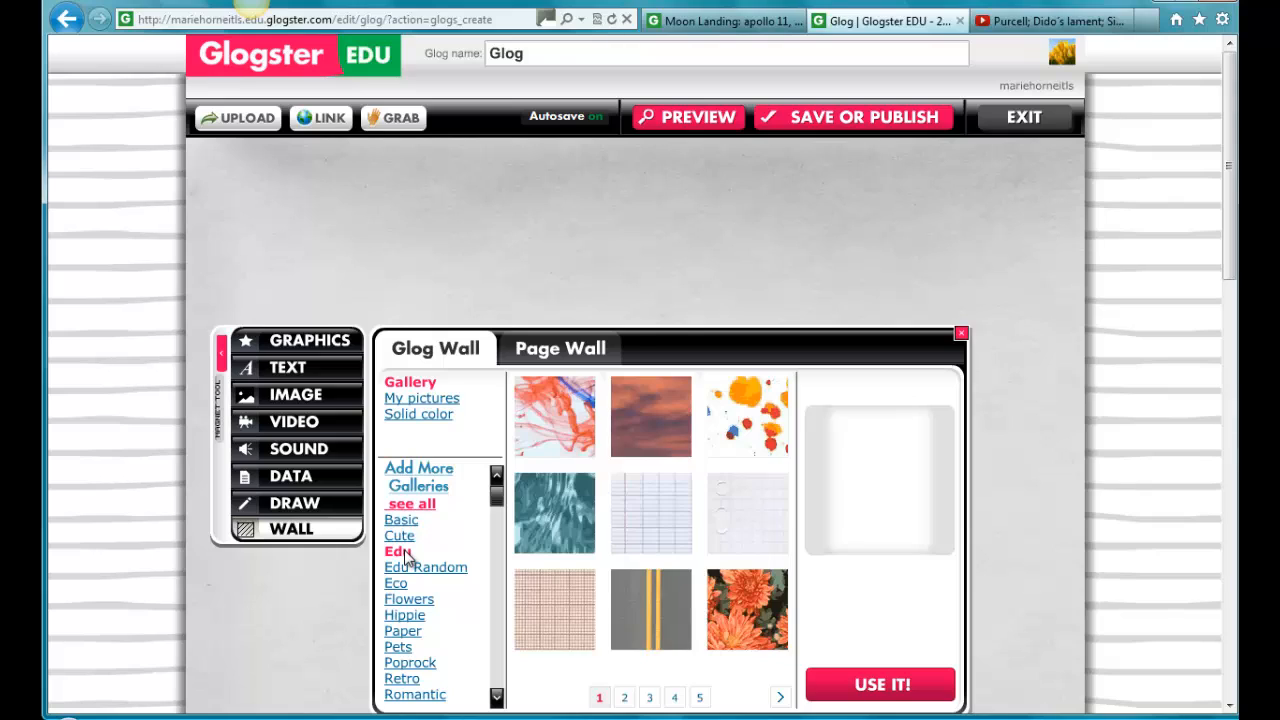
click(699, 697)
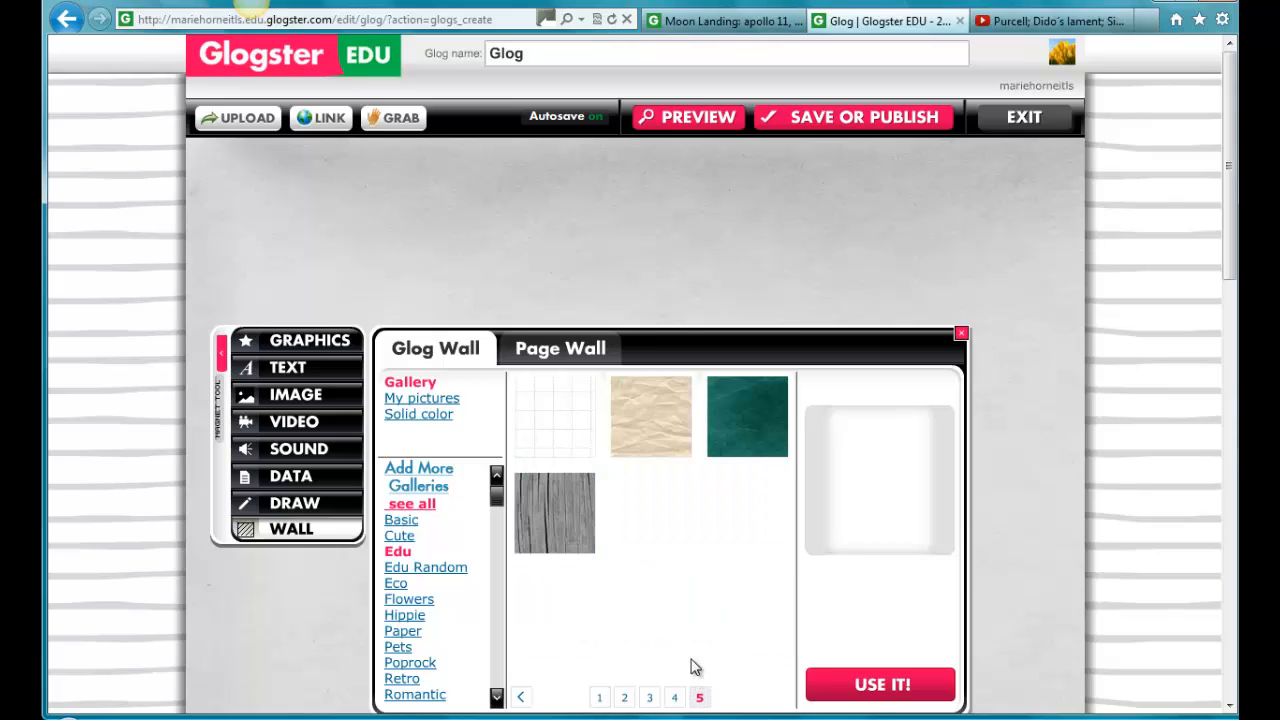
click(740, 435)
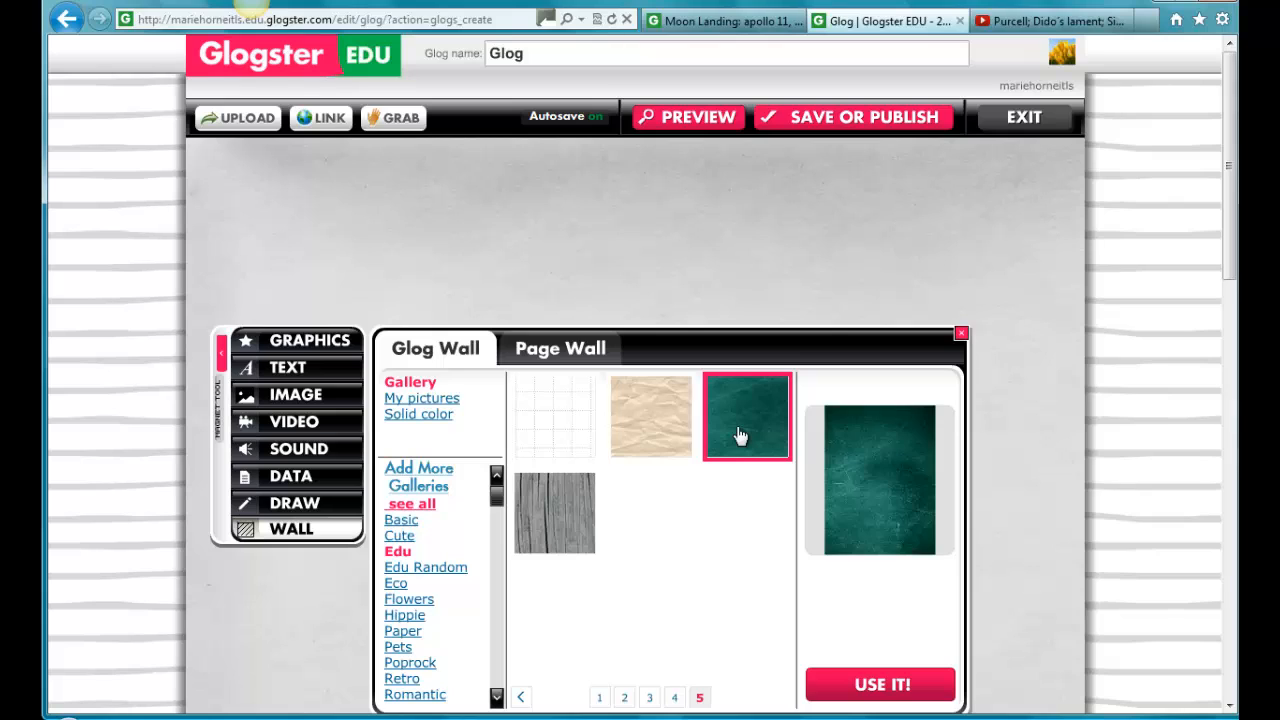
click(893, 687)
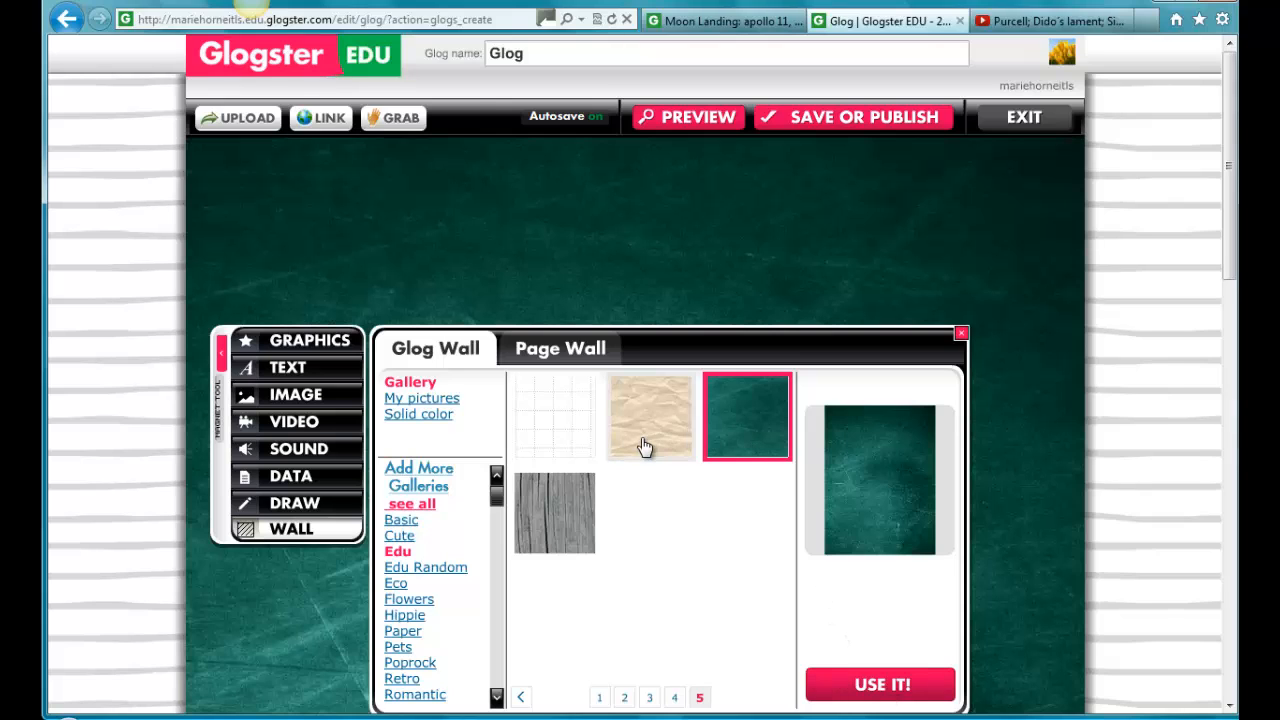
Step: Try the crumpled beige paper as the glog wall and switch back to the green chalkboard texture
drag(646, 445, 663, 277)
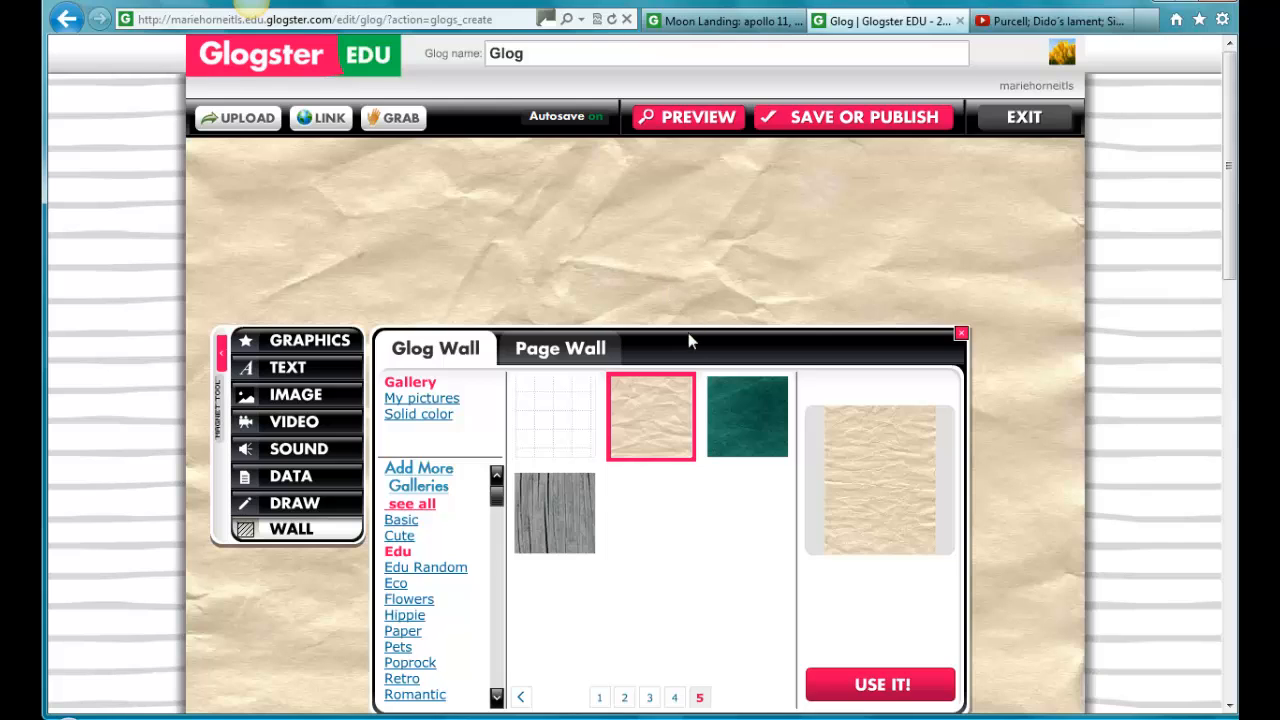
drag(737, 423, 721, 266)
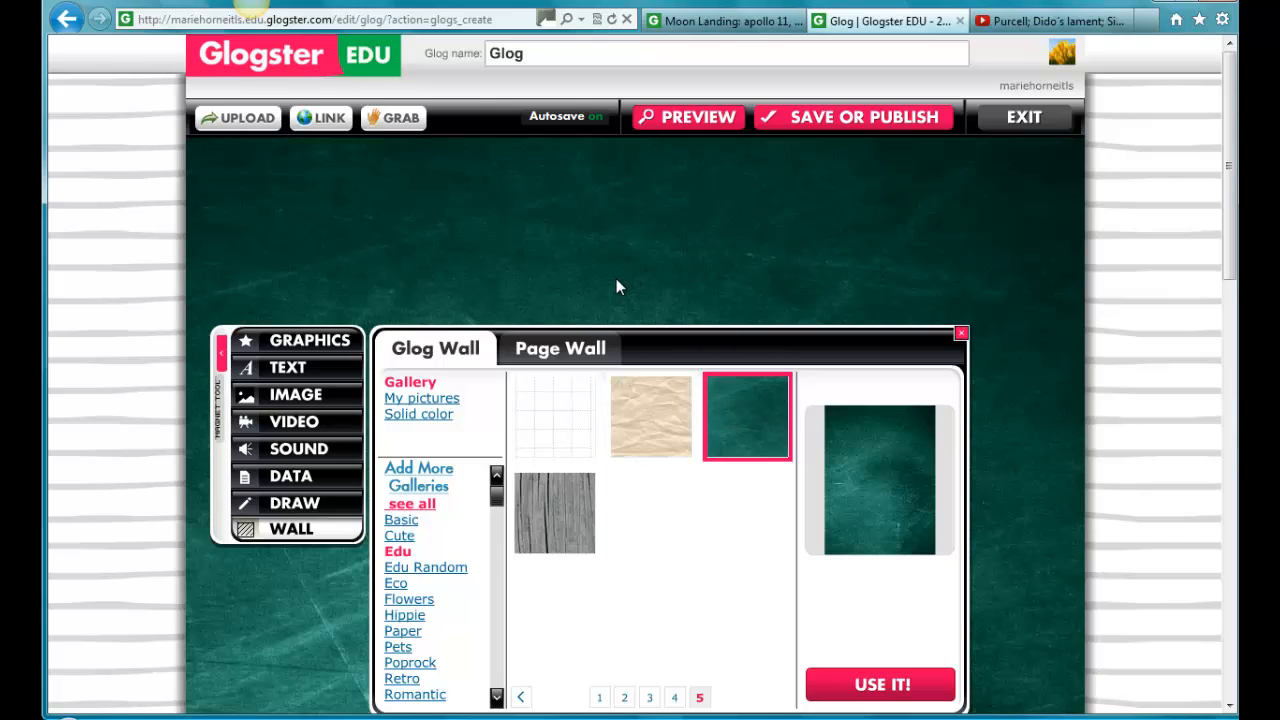
Step: Change the page wall behind the glog to the light grey pattern with small crosses and close the wall gallery
click(562, 350)
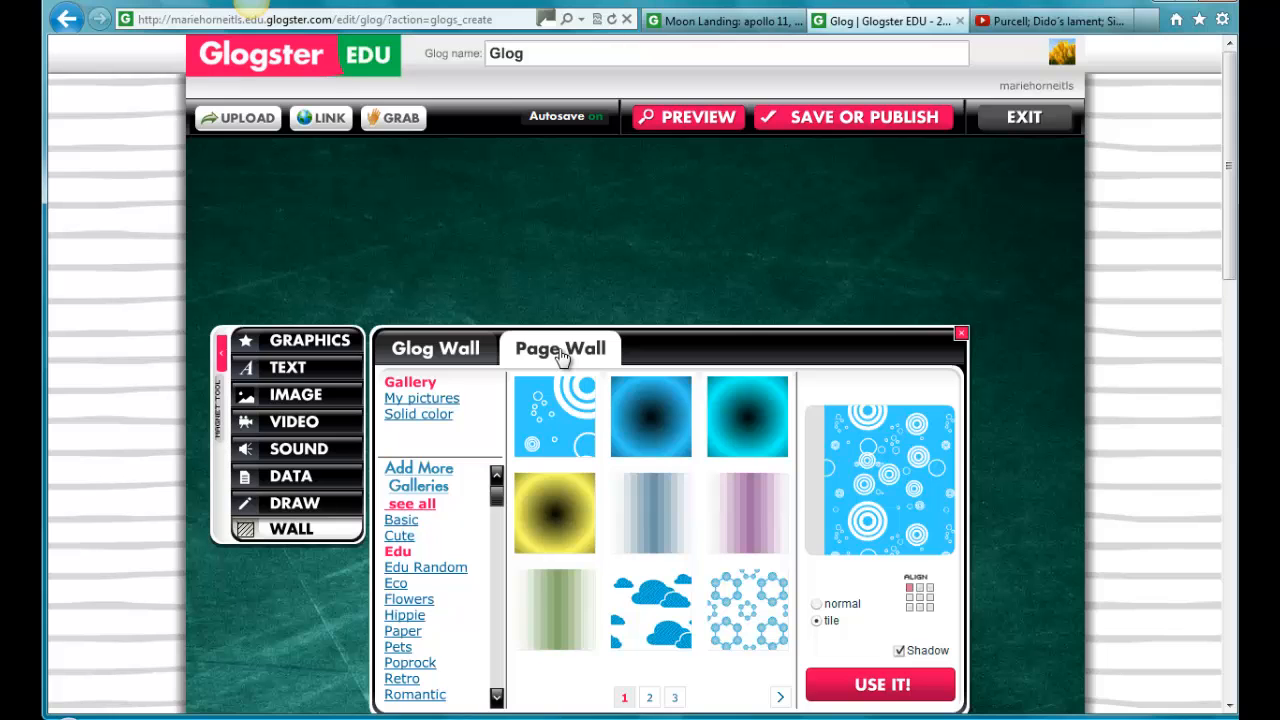
click(960, 334)
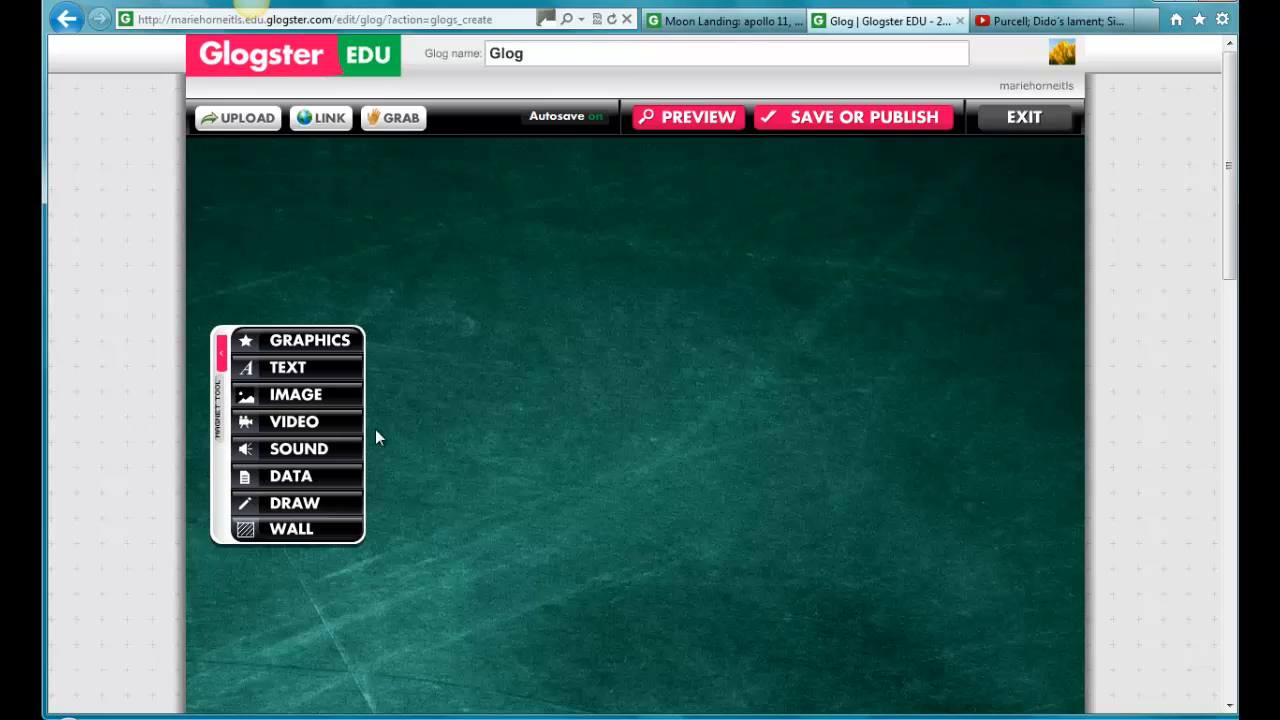
Step: Upload the sound file "01 O mio babbino caro" from the workshop folder to My sounds
click(300, 452)
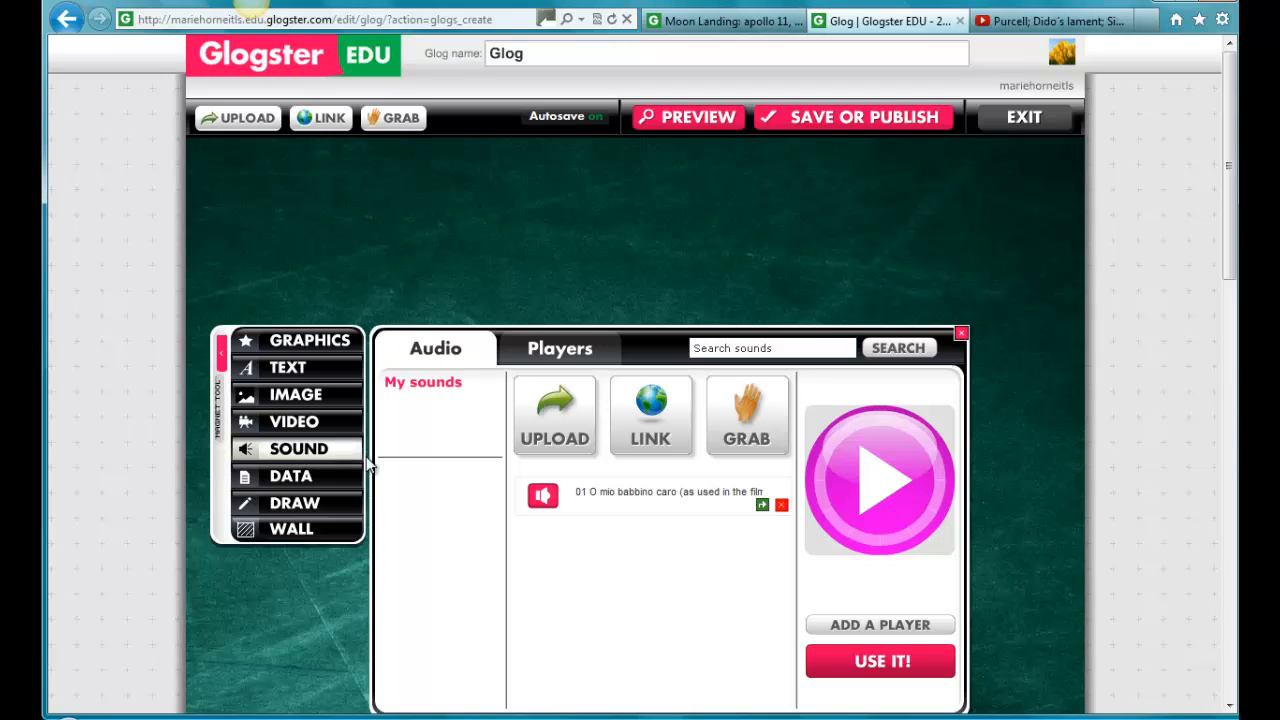
click(553, 415)
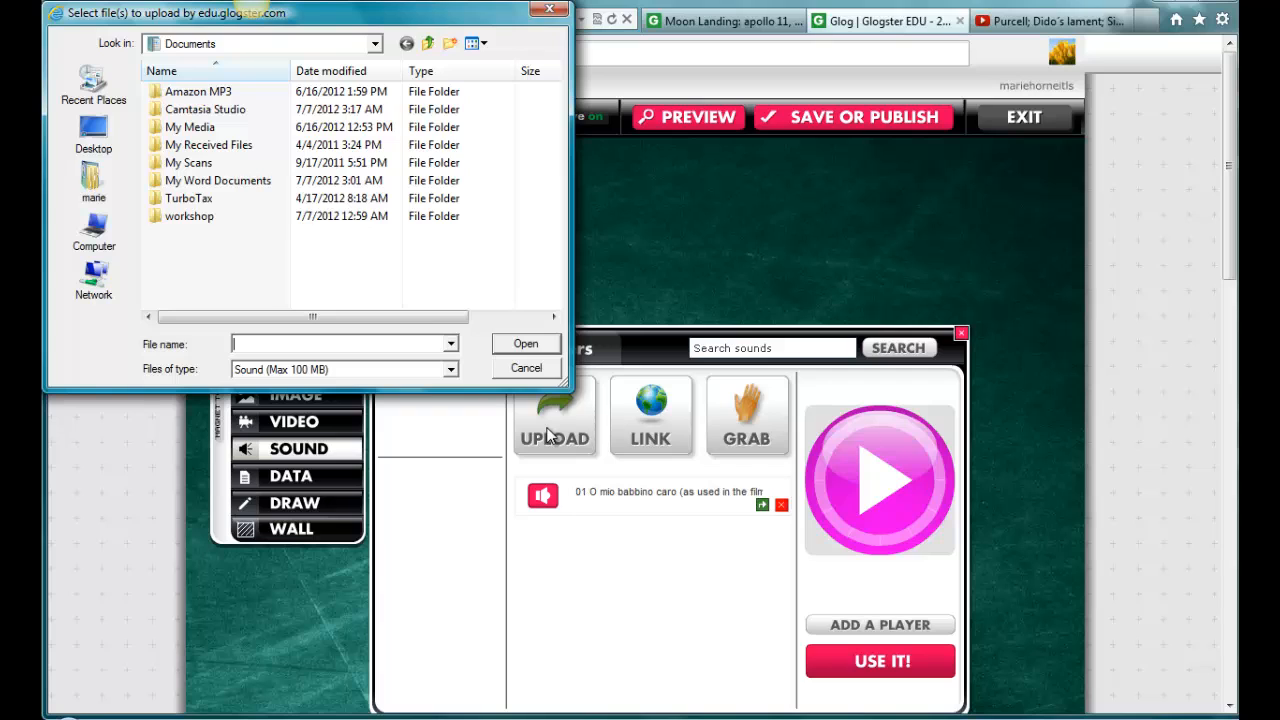
double_click(190, 216)
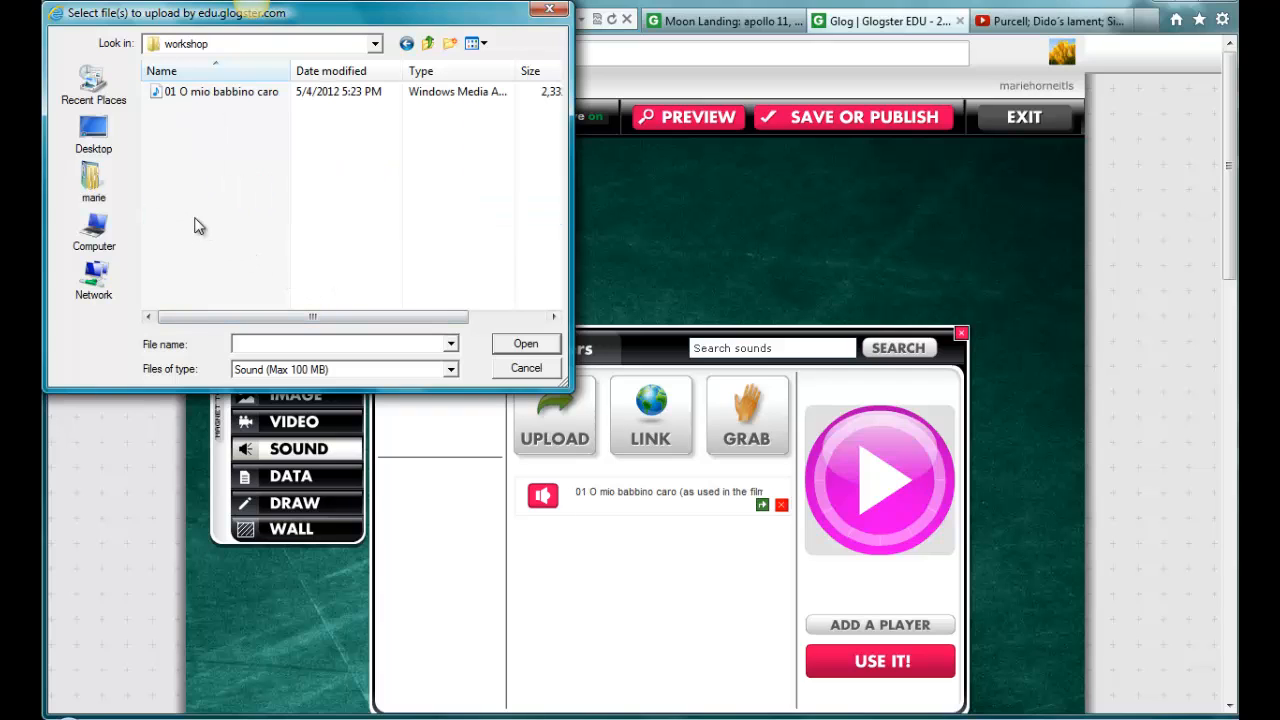
double_click(235, 92)
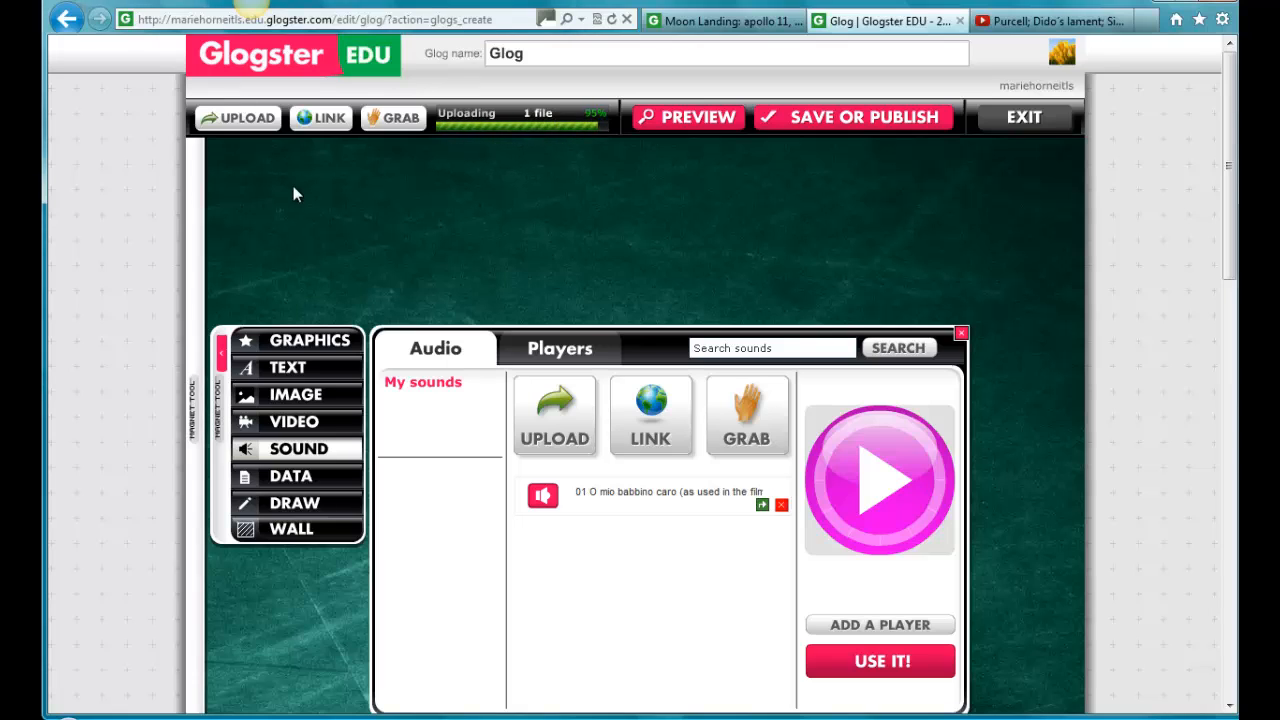
click(458, 348)
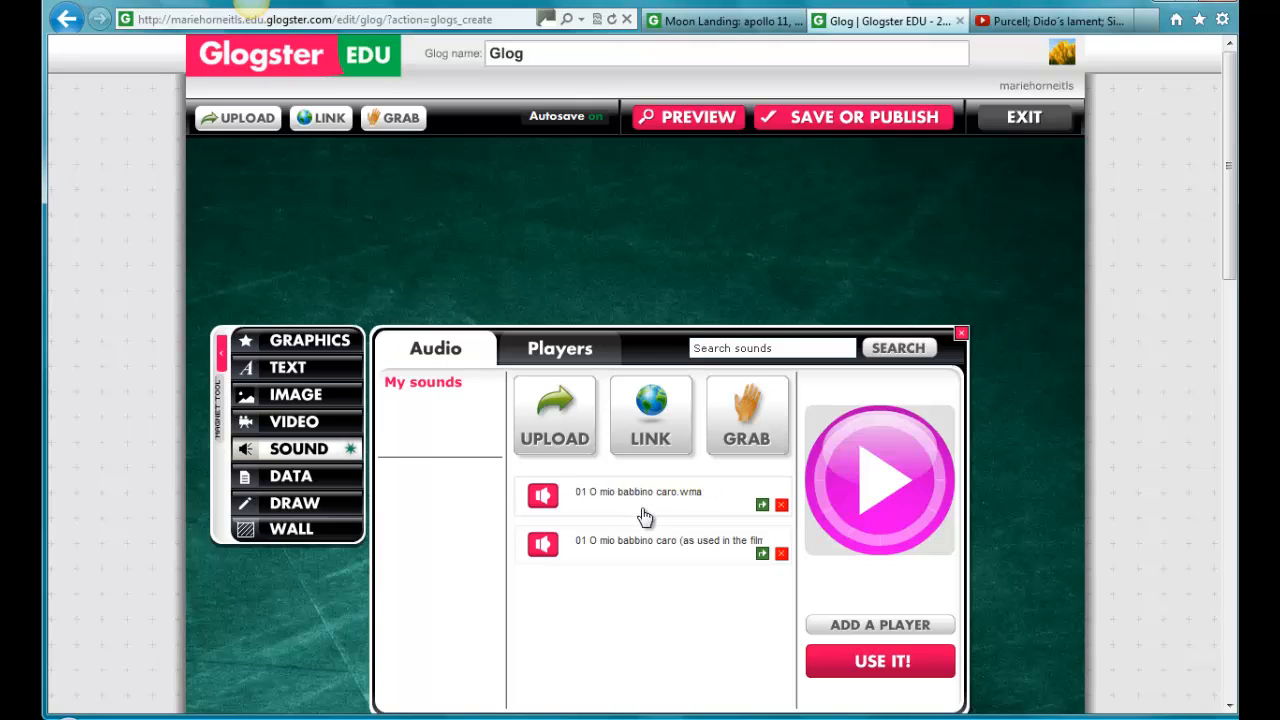
Step: Place the paper gramophone player from page 2 of the Paper players gallery on the glog and move it up to the middle
click(848, 626)
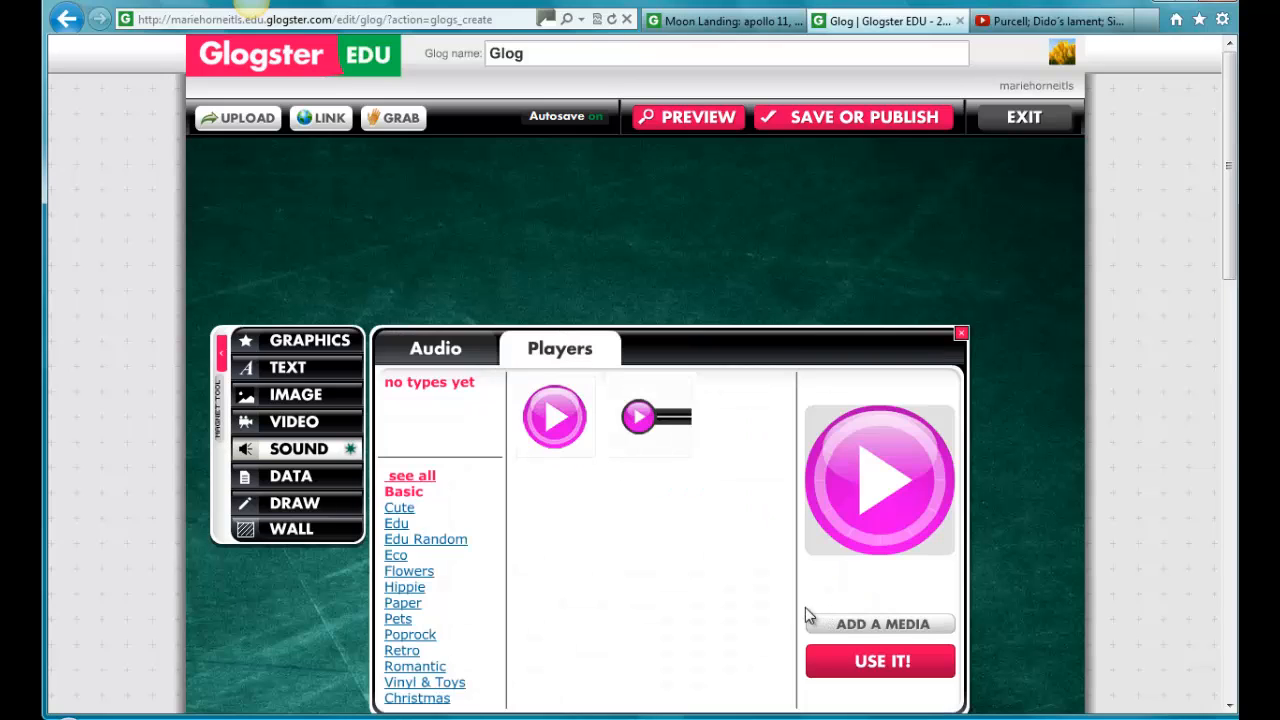
click(410, 606)
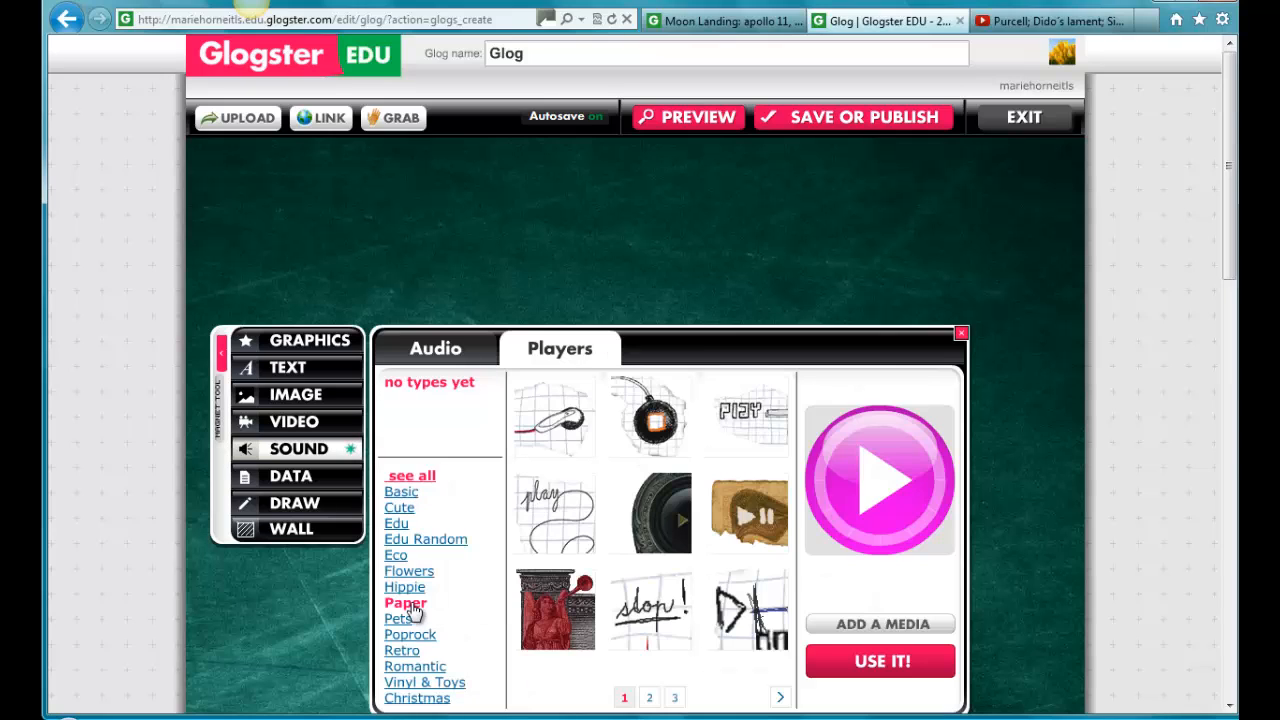
click(650, 698)
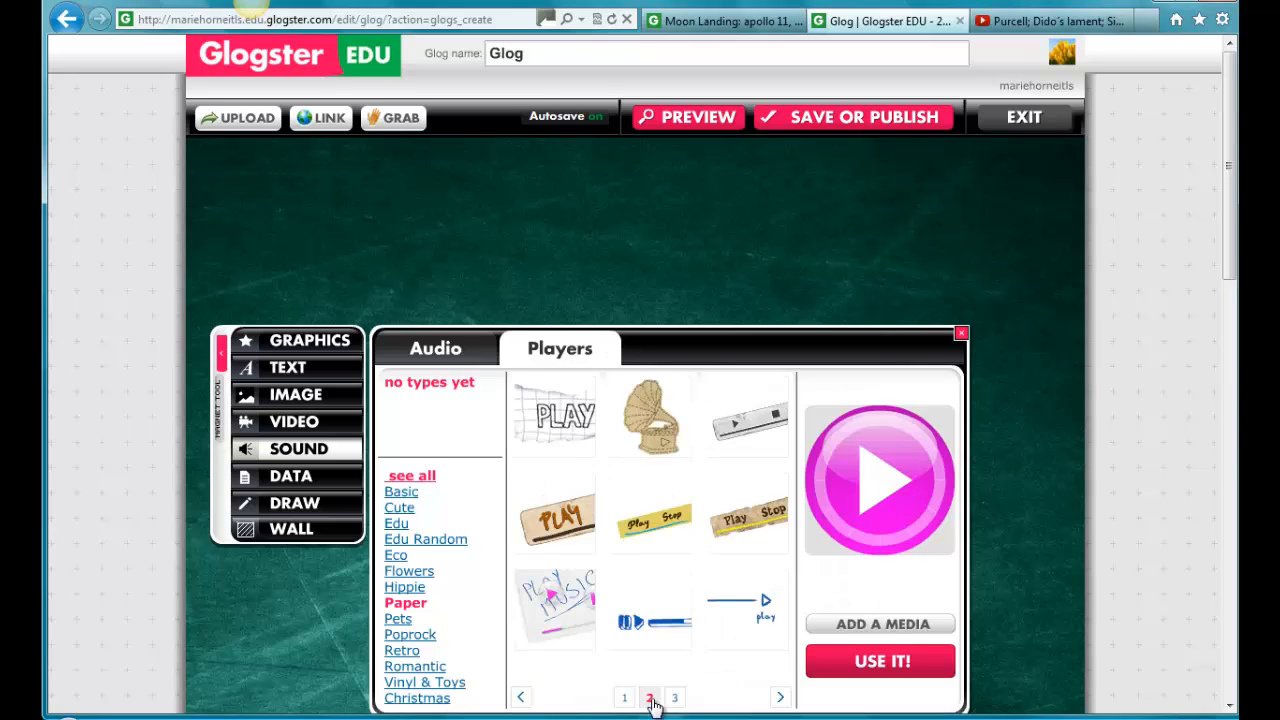
click(652, 432)
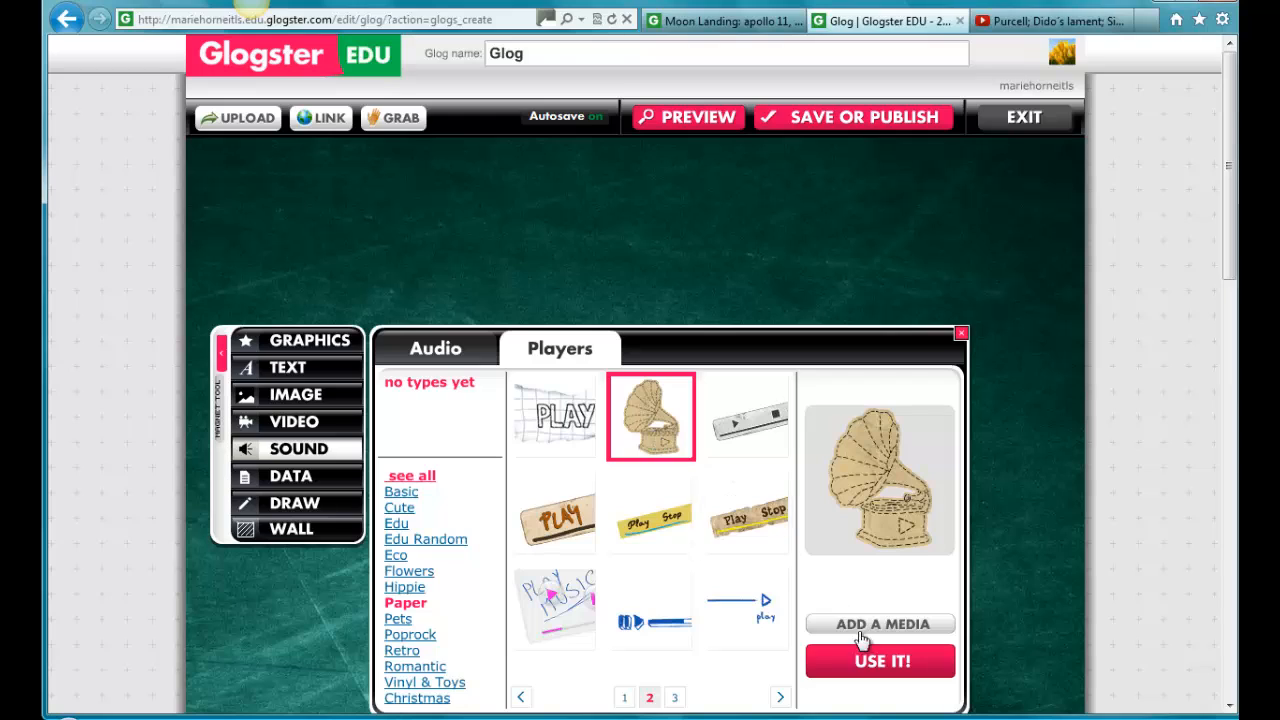
click(877, 667)
click(963, 338)
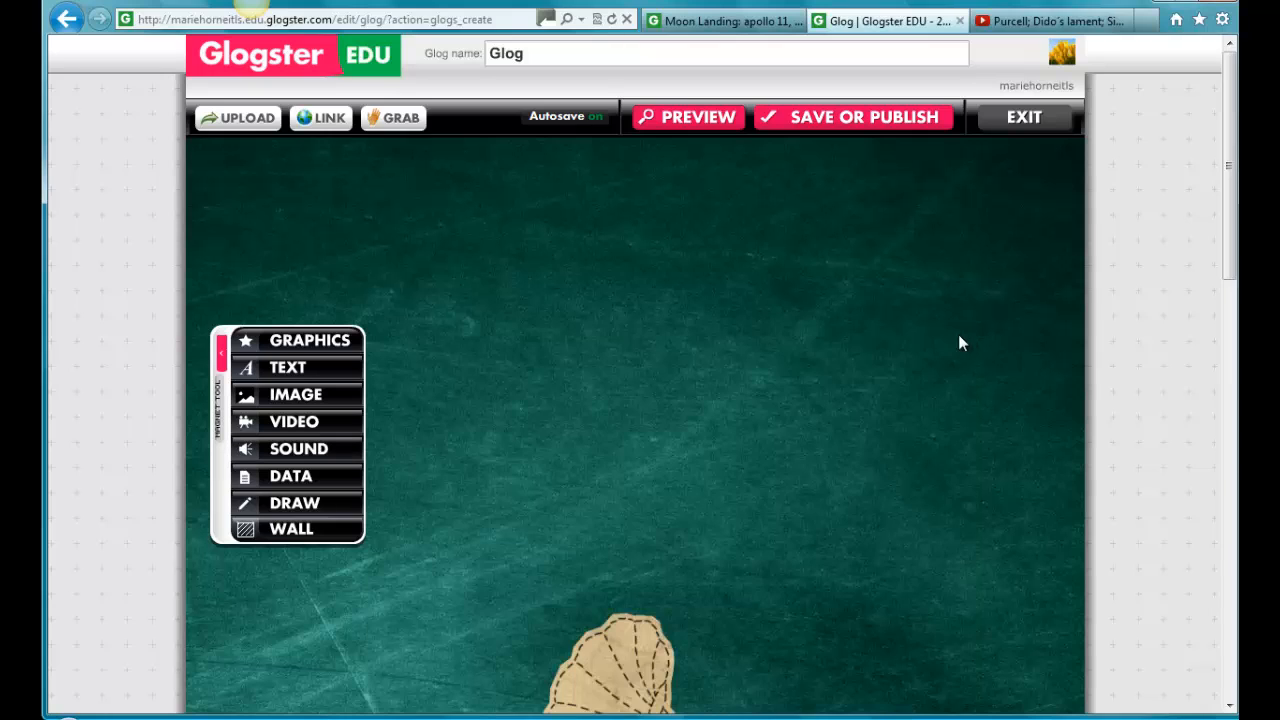
click(636, 652)
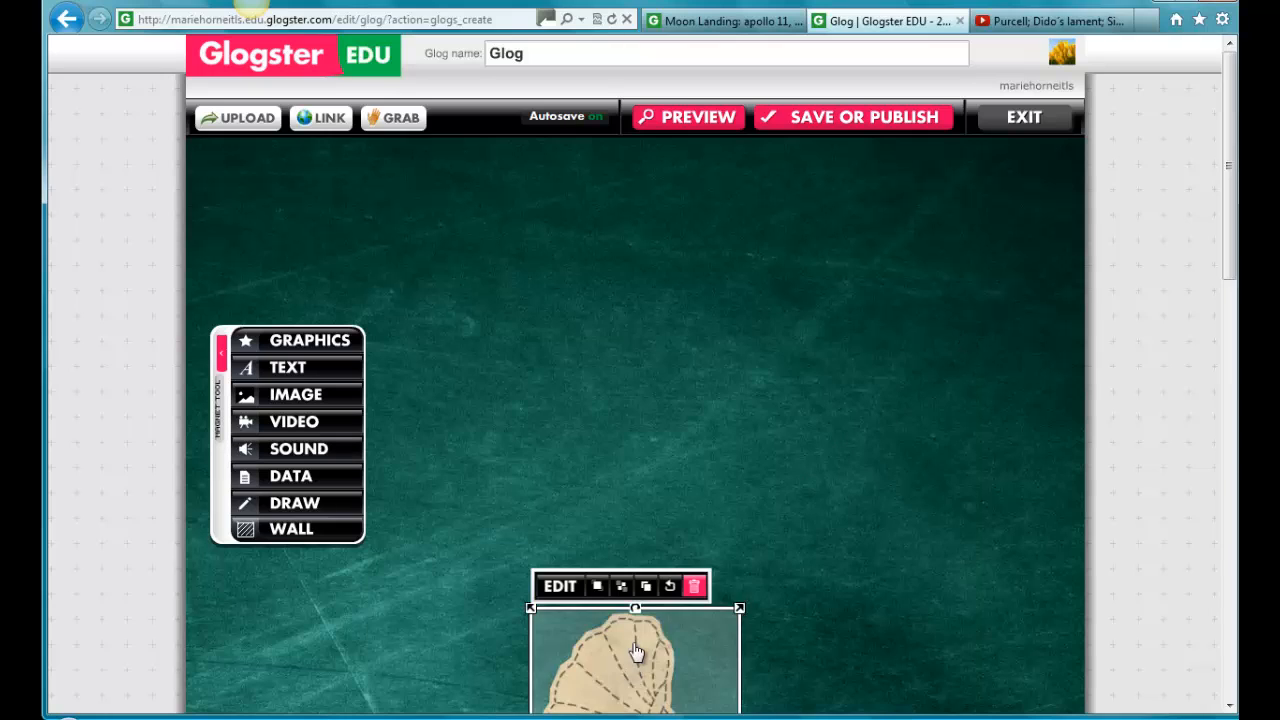
drag(636, 652, 652, 374)
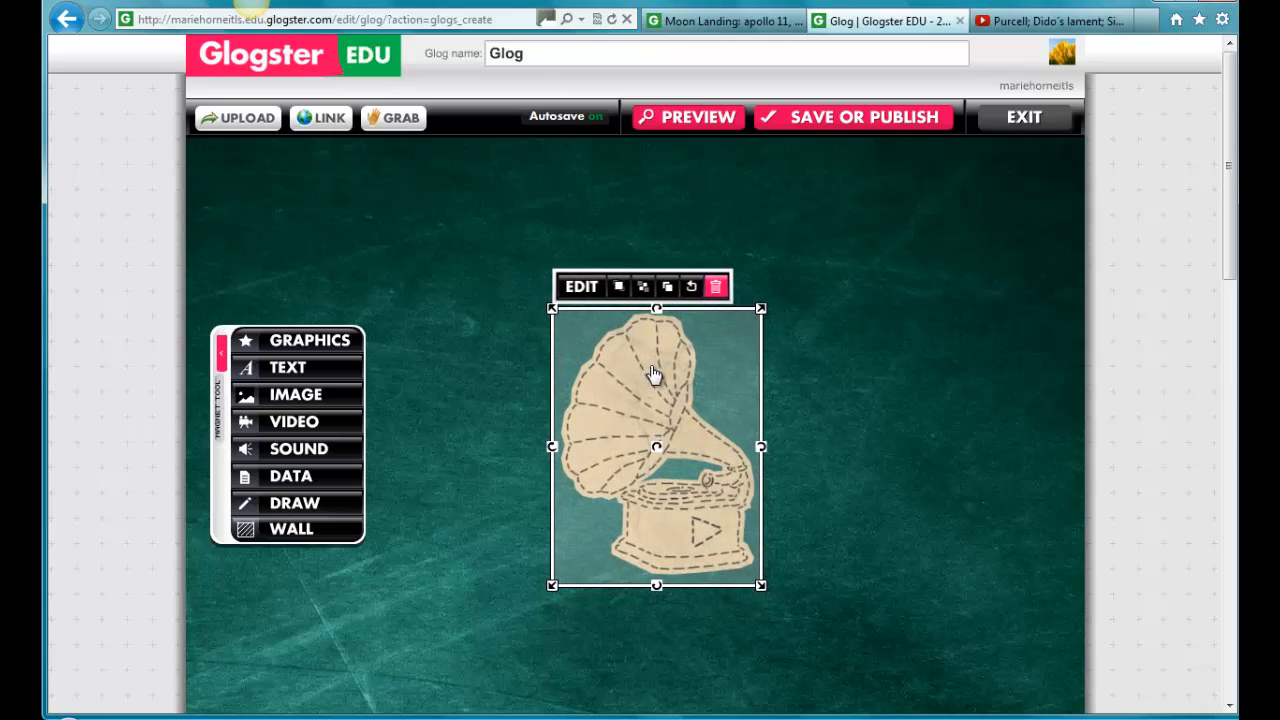
Step: Examine the gramophone player's autoplay and volume settings without changing them and end its editing
click(581, 290)
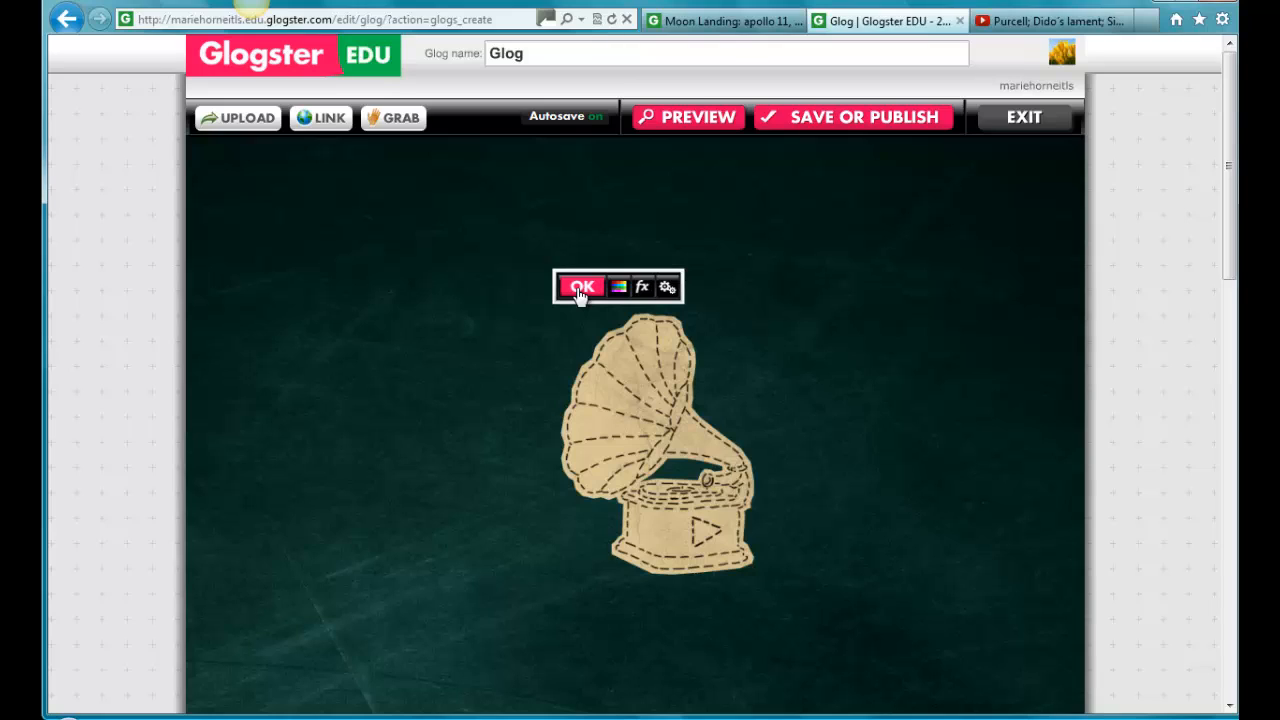
click(667, 290)
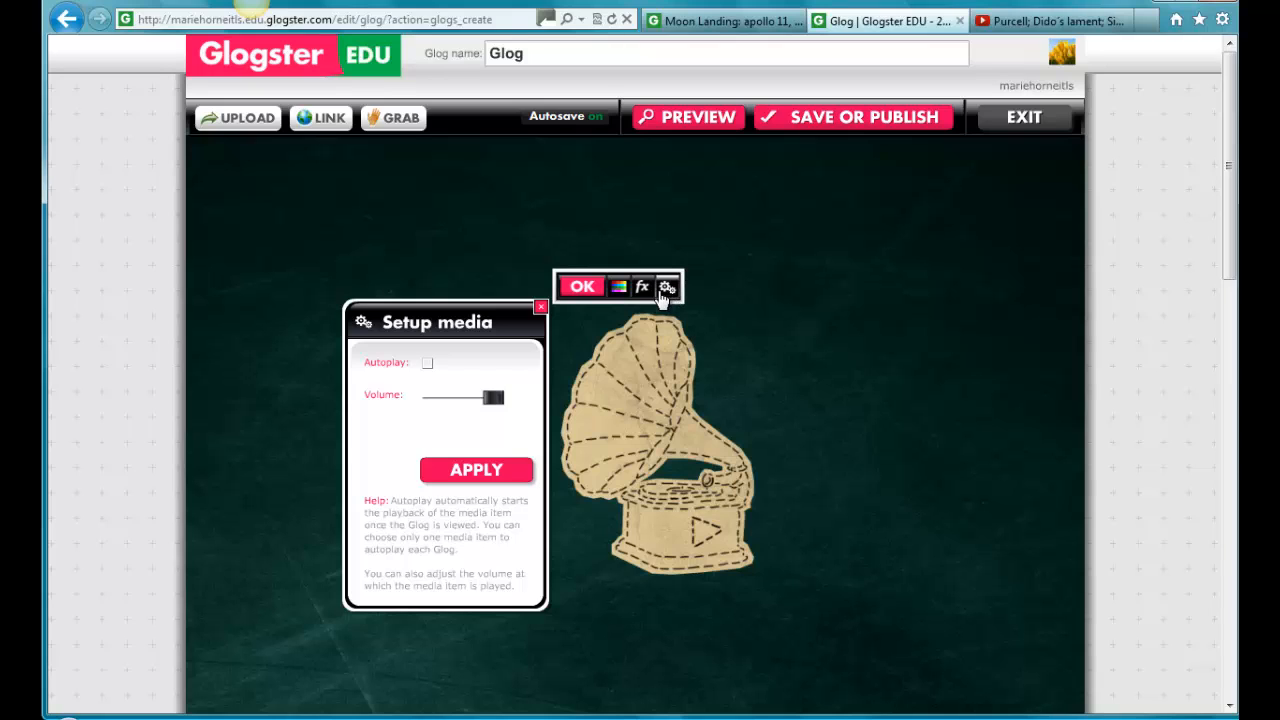
click(541, 310)
click(580, 291)
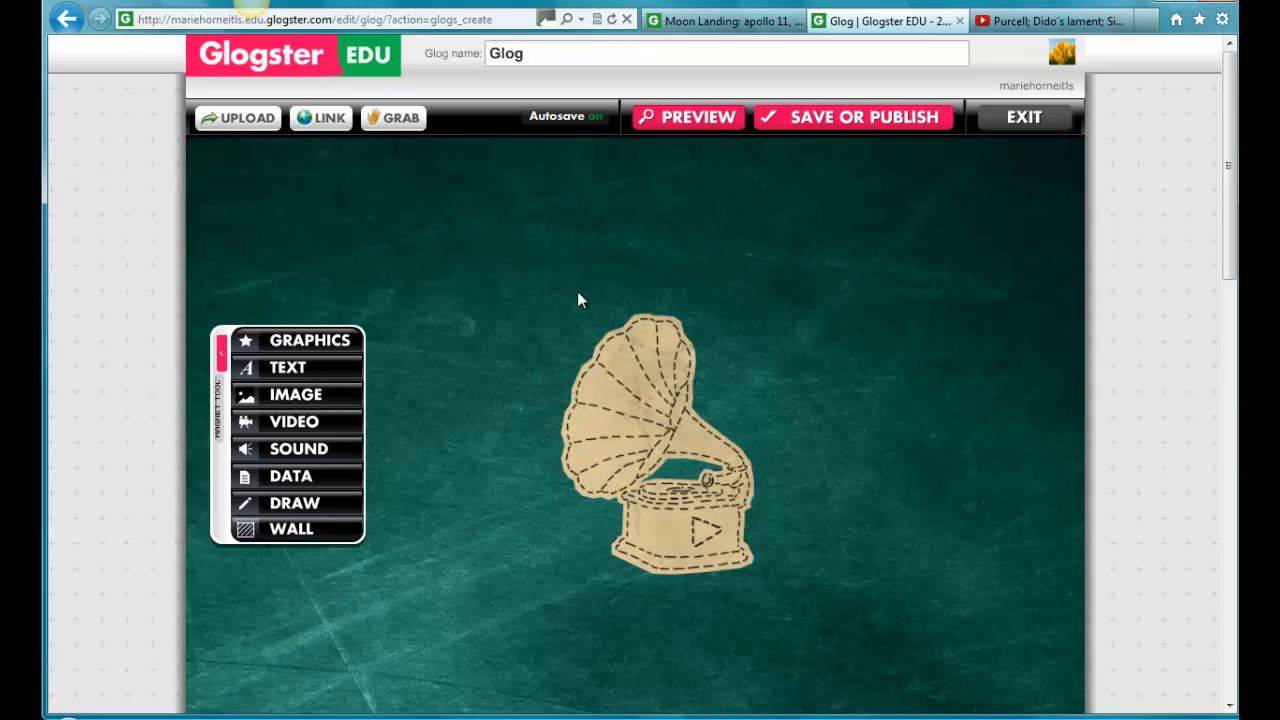
Step: Add the blue sheet-music text note from the Poprock gallery to the glog and position it overlapping the gramophone's upper right
click(318, 370)
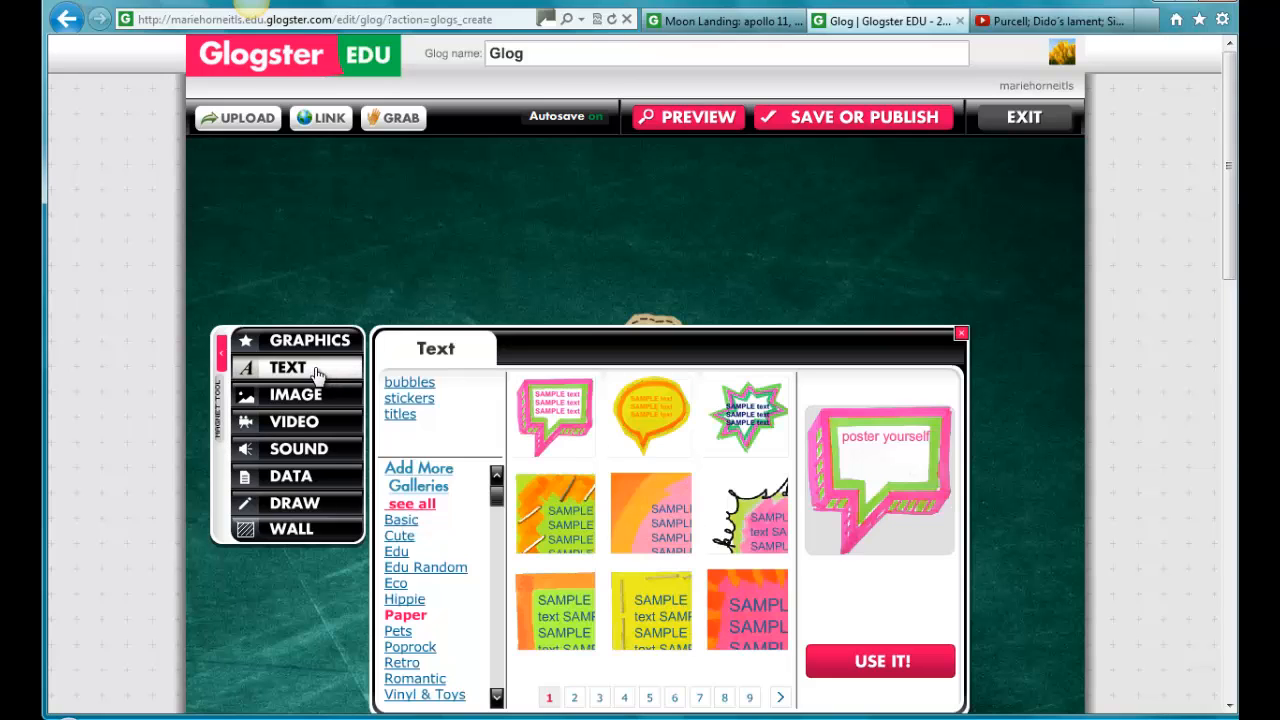
click(409, 652)
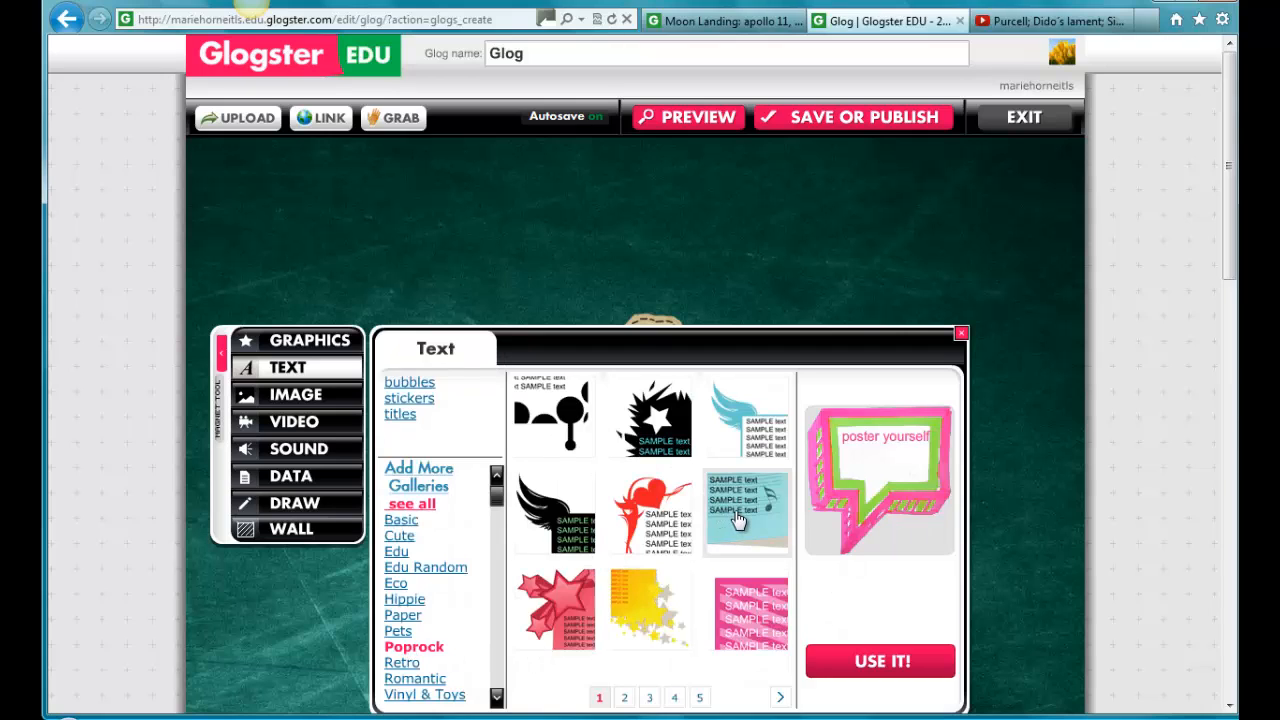
drag(737, 519, 751, 284)
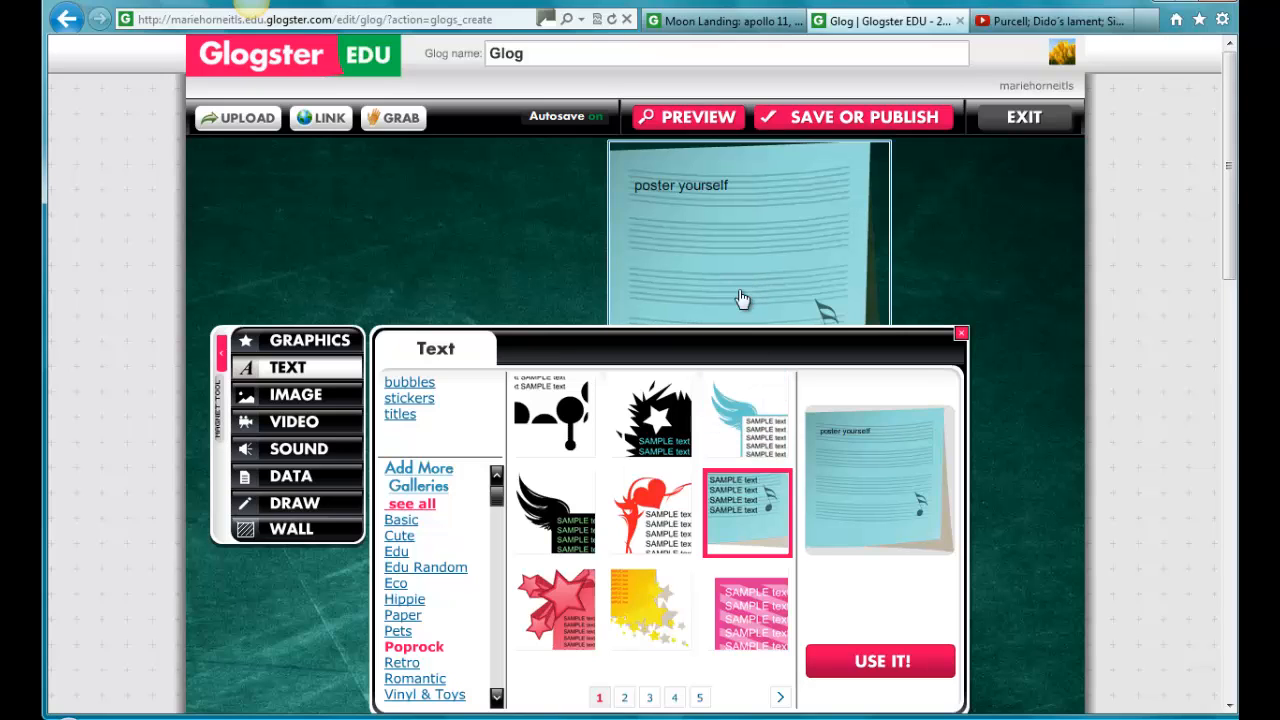
click(961, 336)
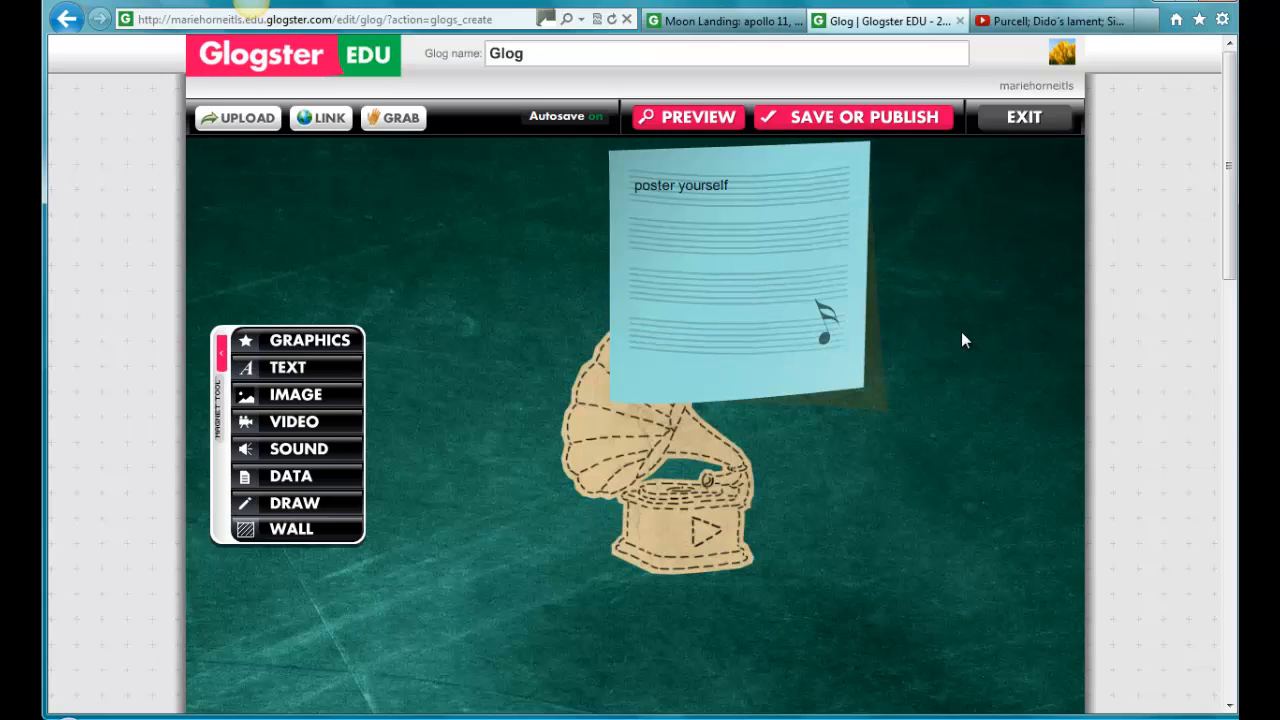
drag(771, 281, 837, 367)
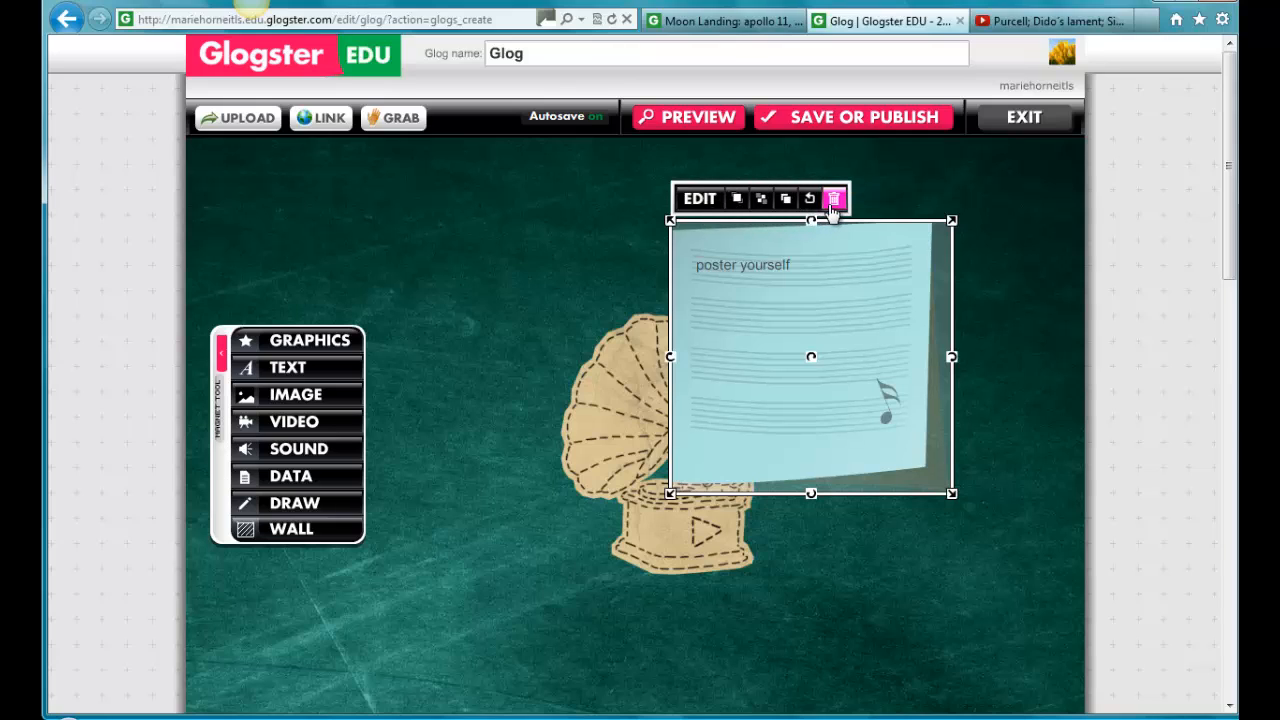
Step: Centre the text on the blue sheet-music note and set its font size to 19
click(703, 206)
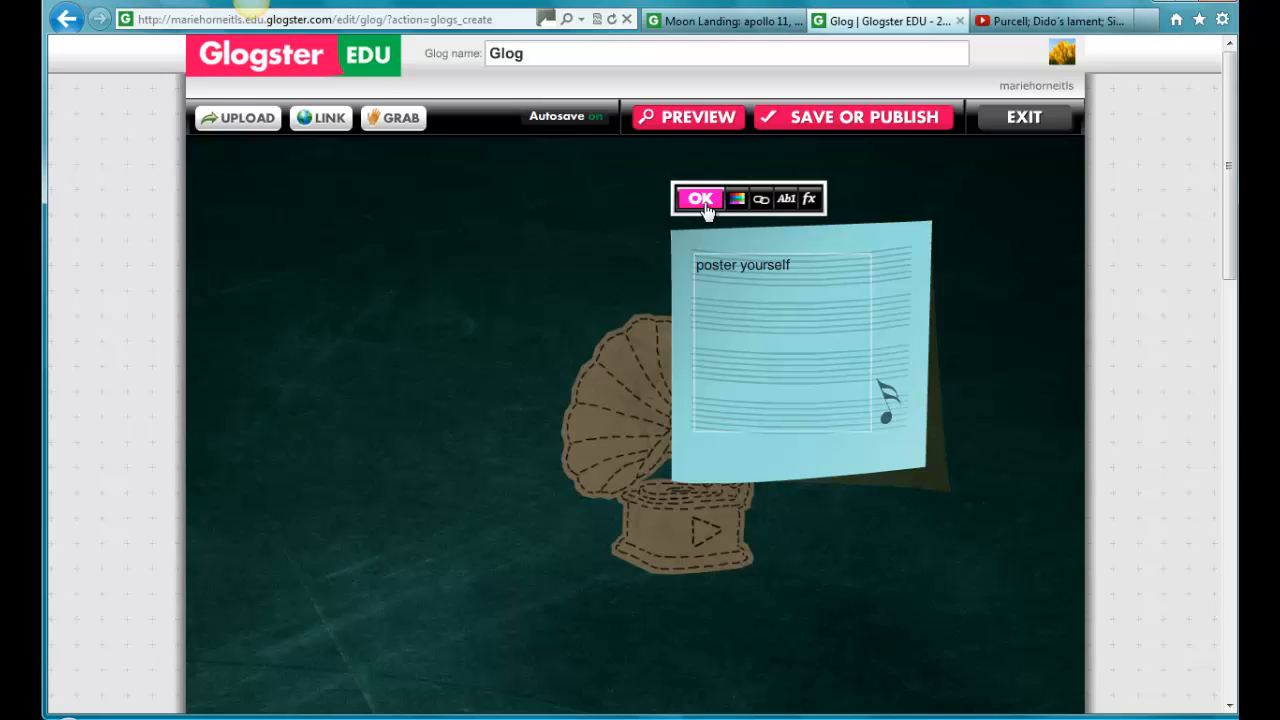
click(787, 205)
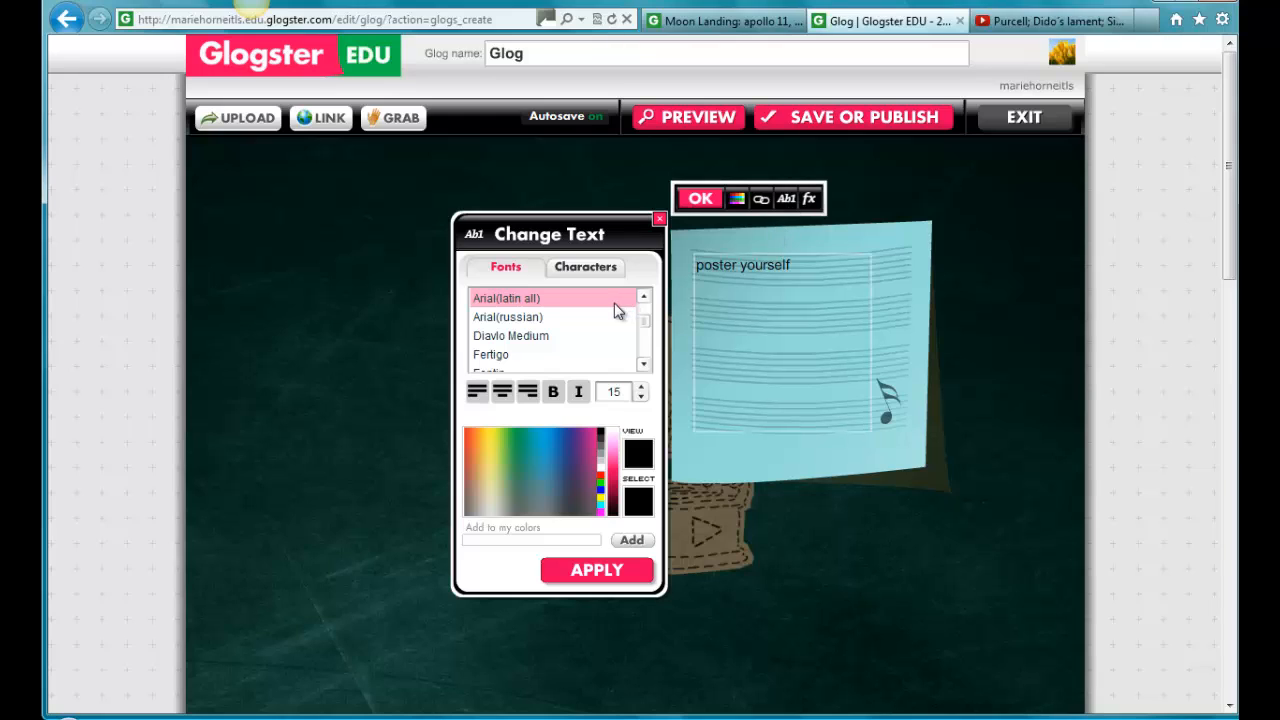
click(503, 395)
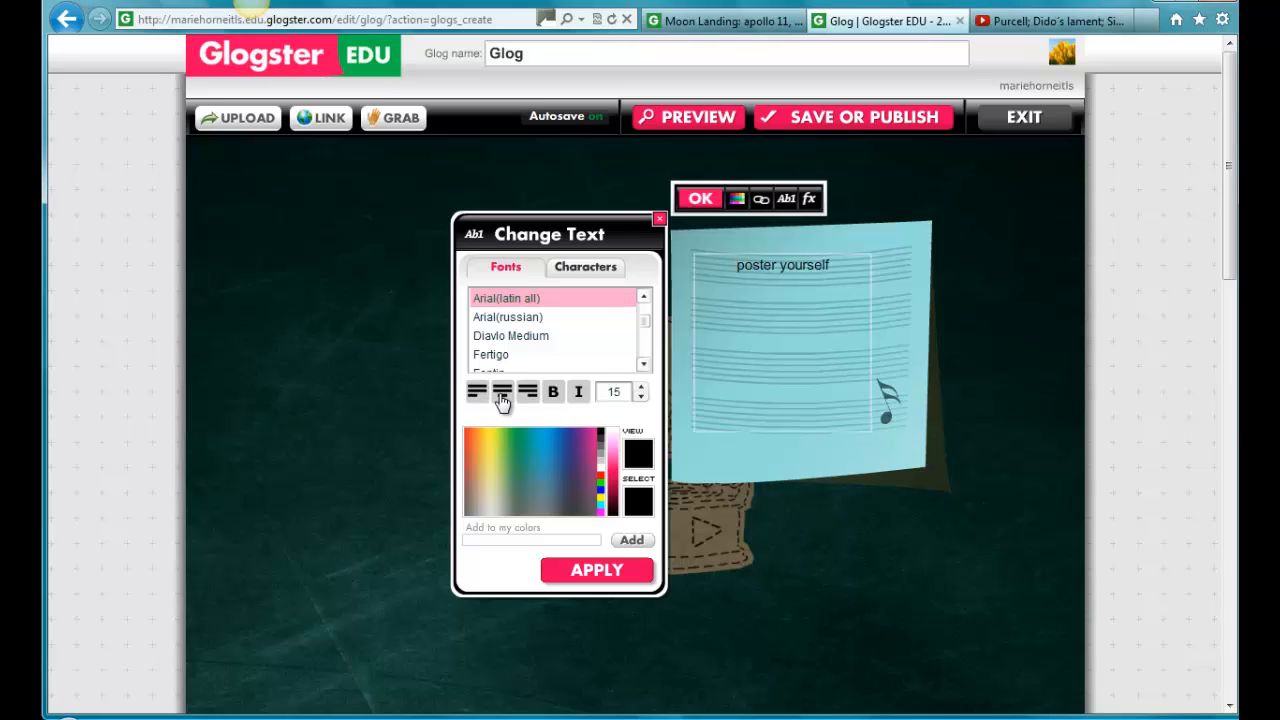
click(643, 391)
click(643, 391)
click(643, 391)
click(643, 391)
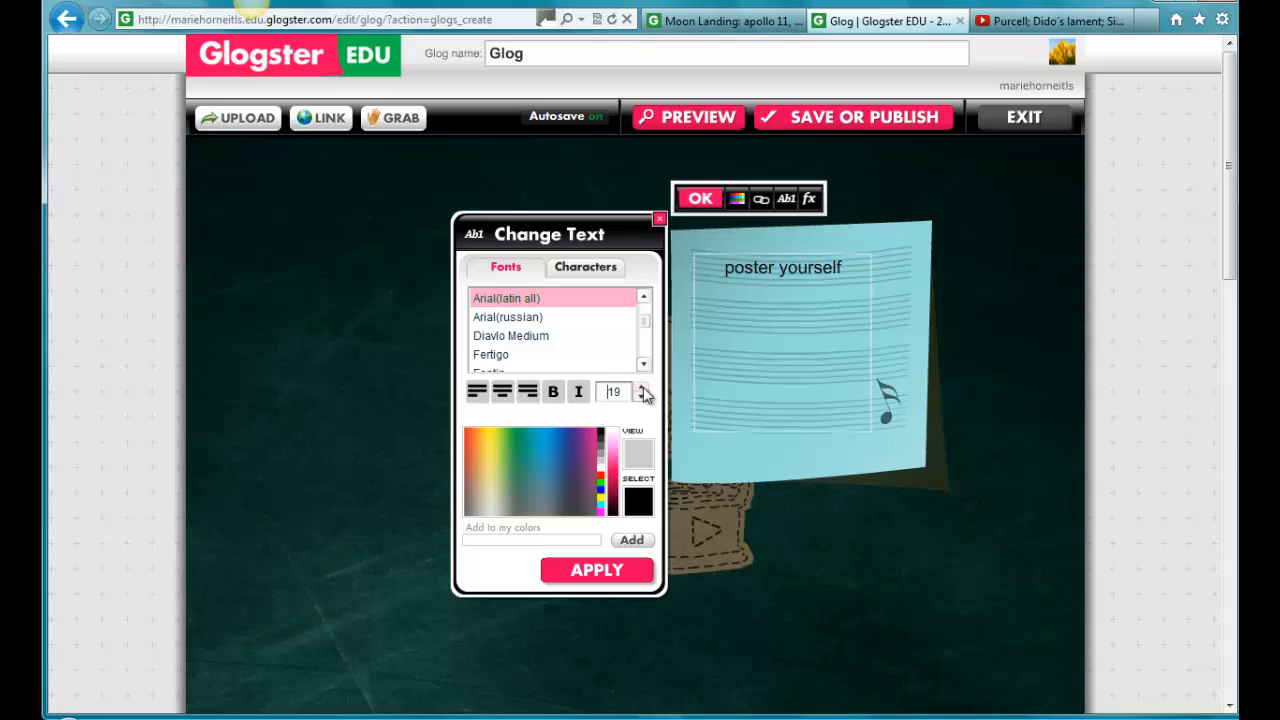
click(643, 391)
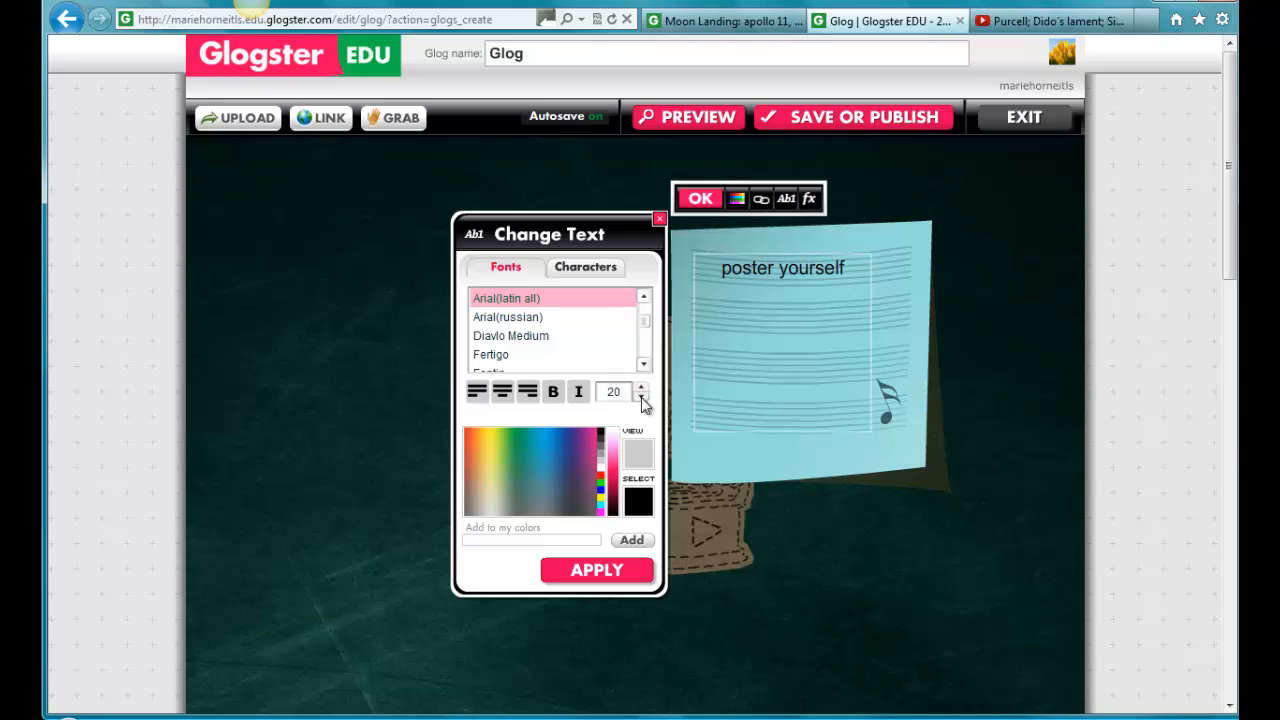
click(642, 398)
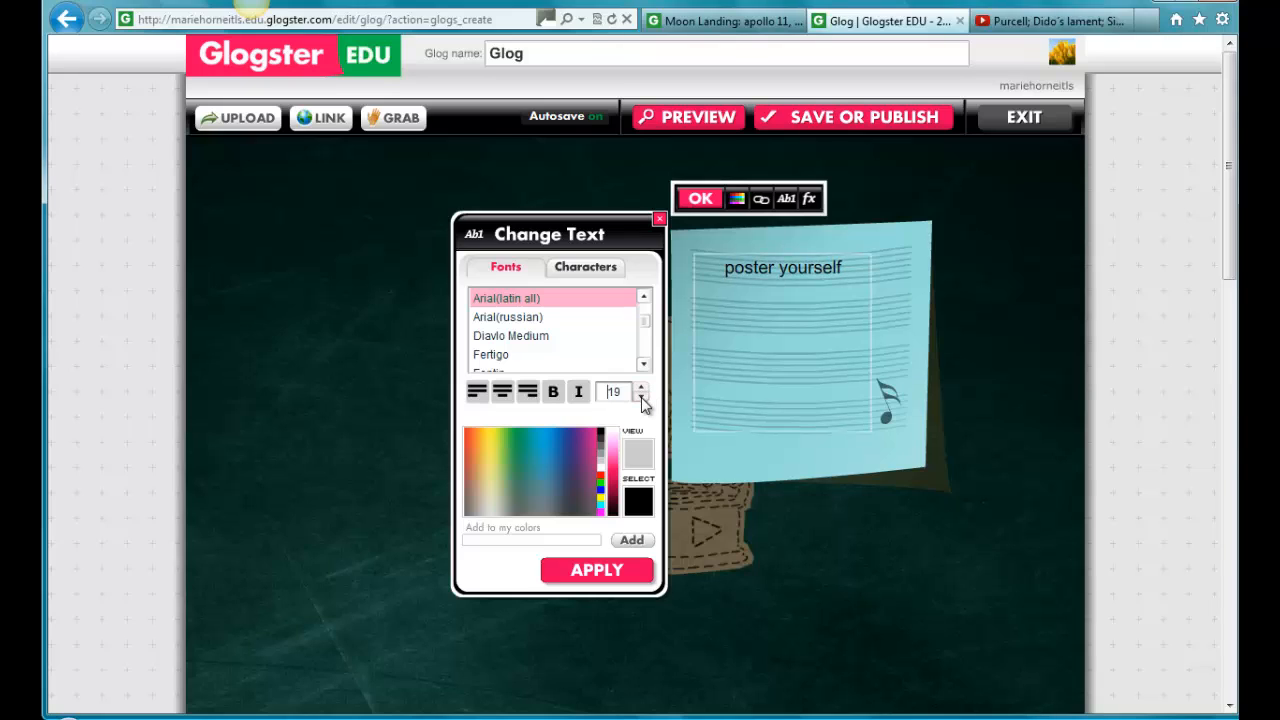
click(598, 572)
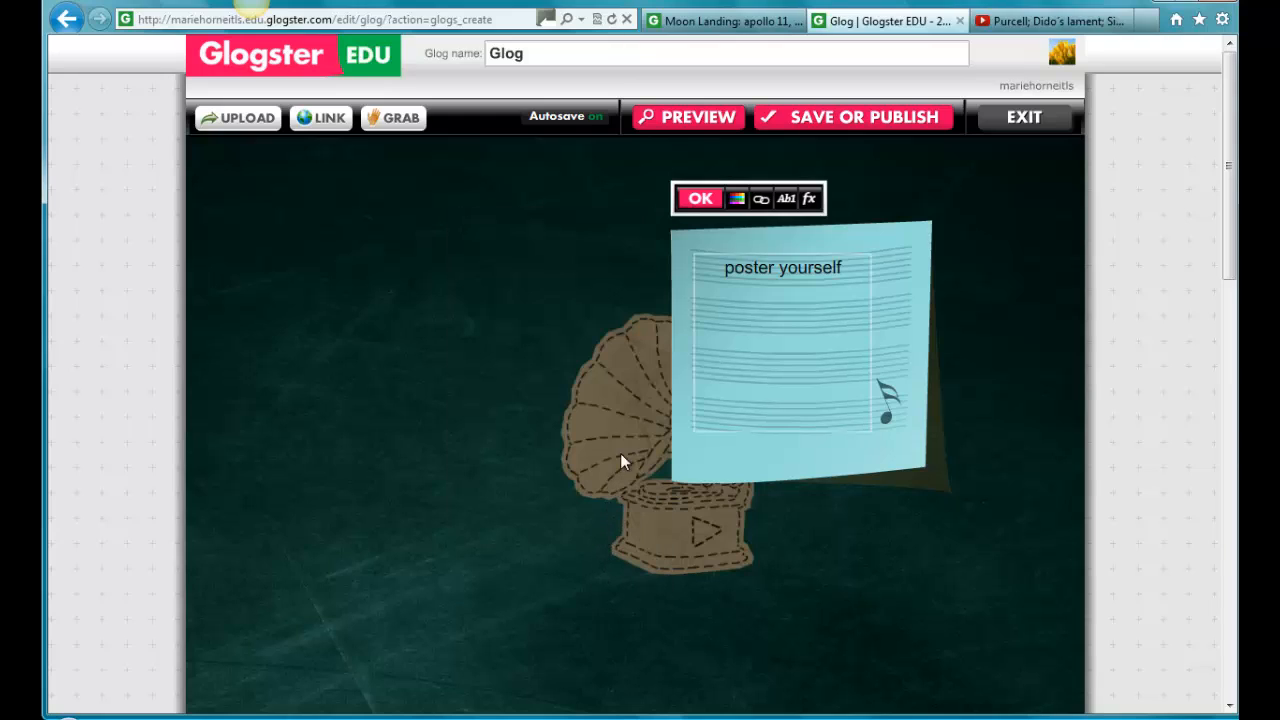
Step: Replace the note's placeholder text with "O mio babbino caro" and "by Puccini" on a second line, and finish editing
click(757, 268)
drag(845, 265, 724, 270)
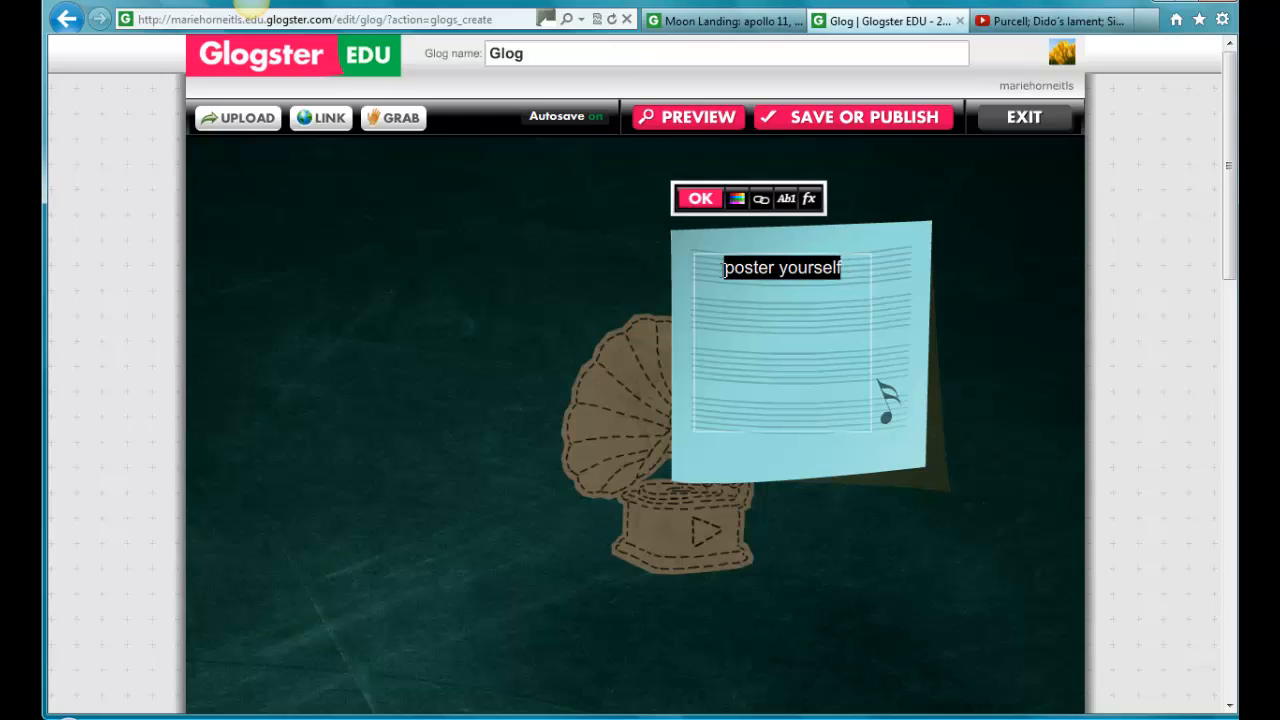
text(")
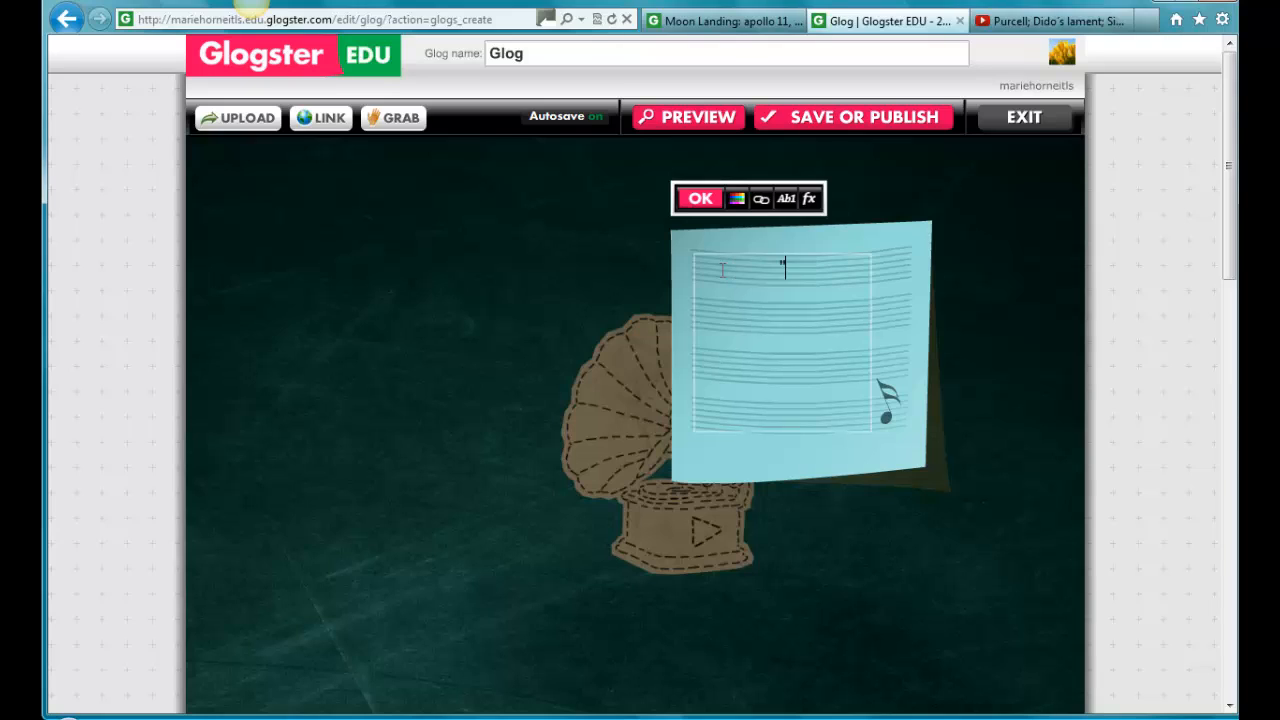
text(O mio babbino caro")
key(Return)
text(by Puccini)
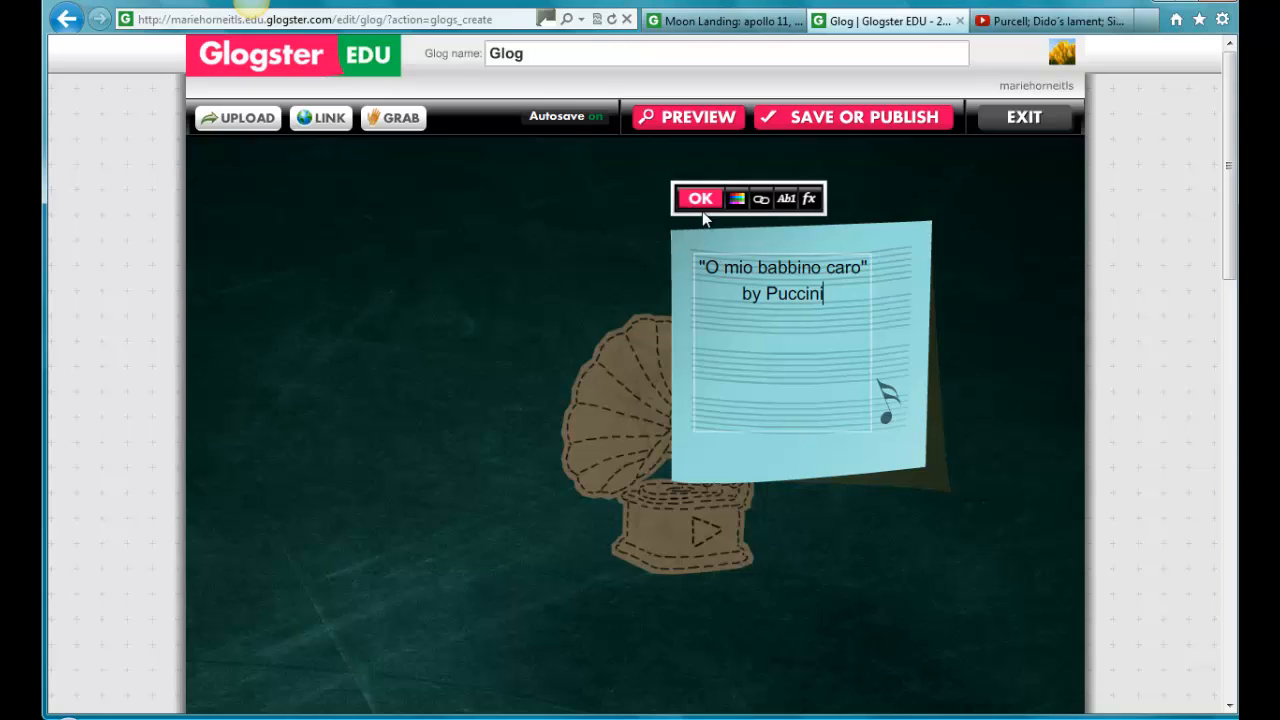
click(701, 200)
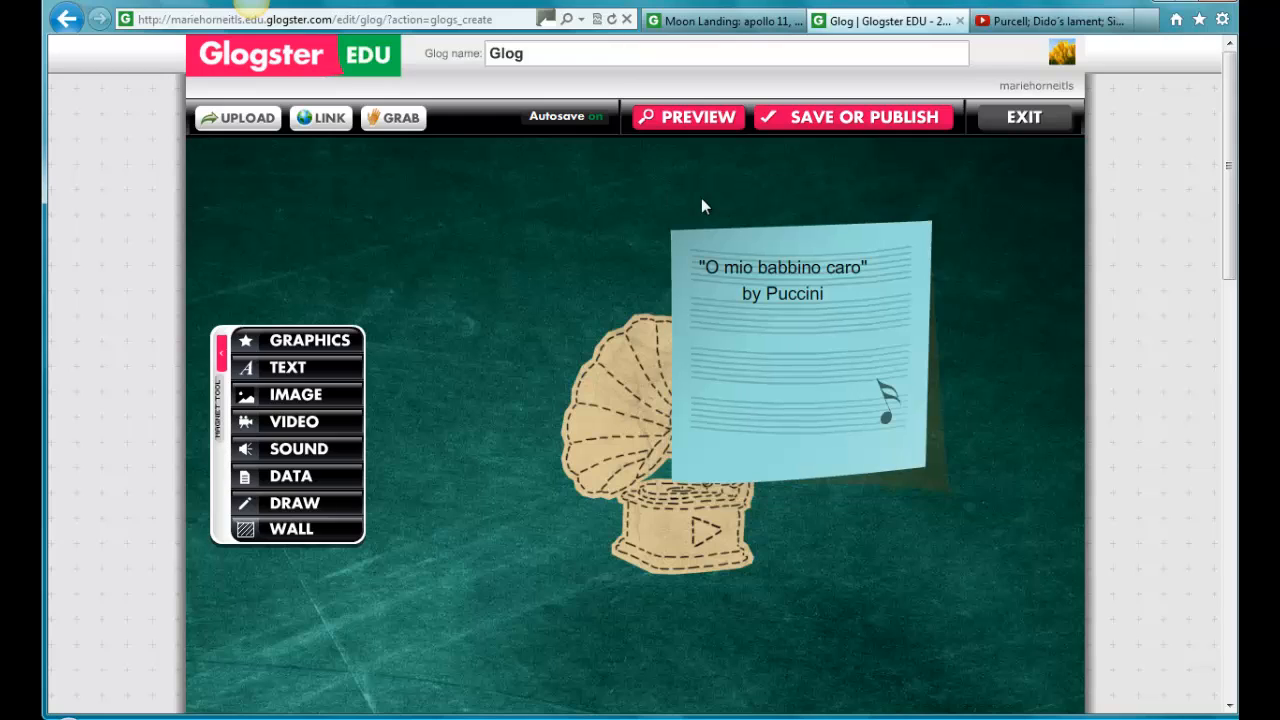
Step: Bring the gramophone in front of the sheet-music note and move it over the note's lower part
click(635, 398)
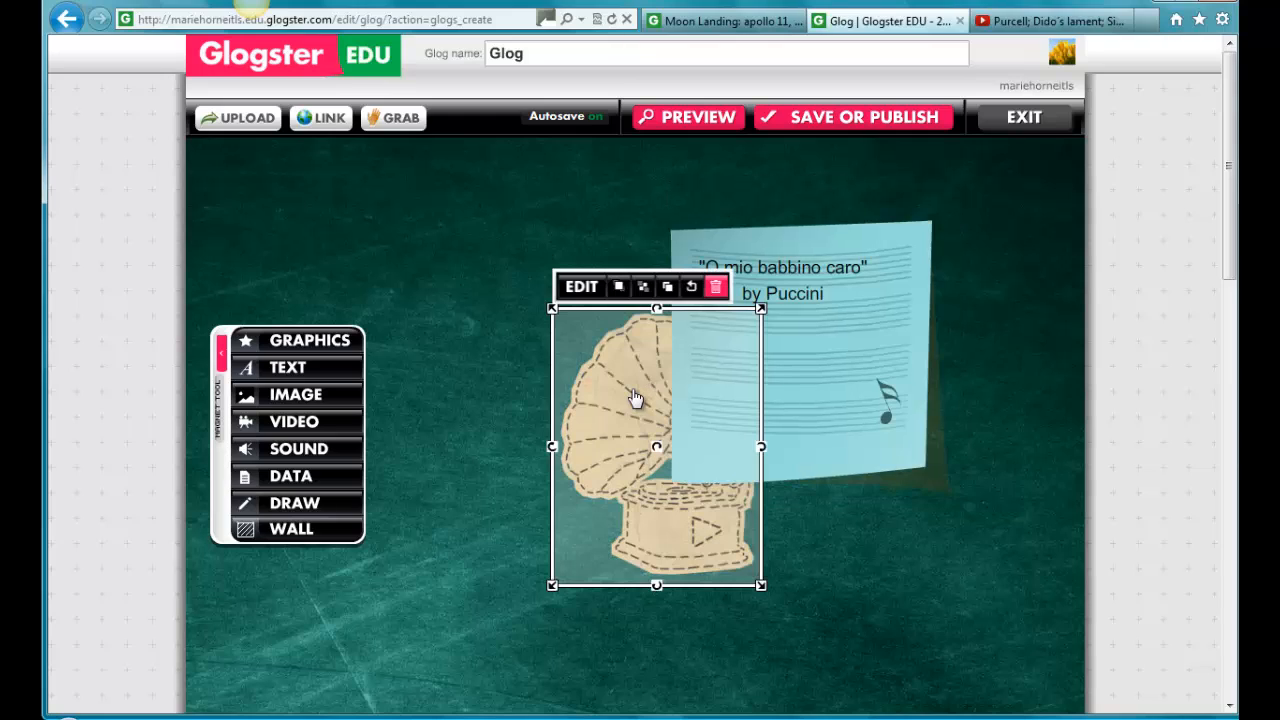
click(620, 288)
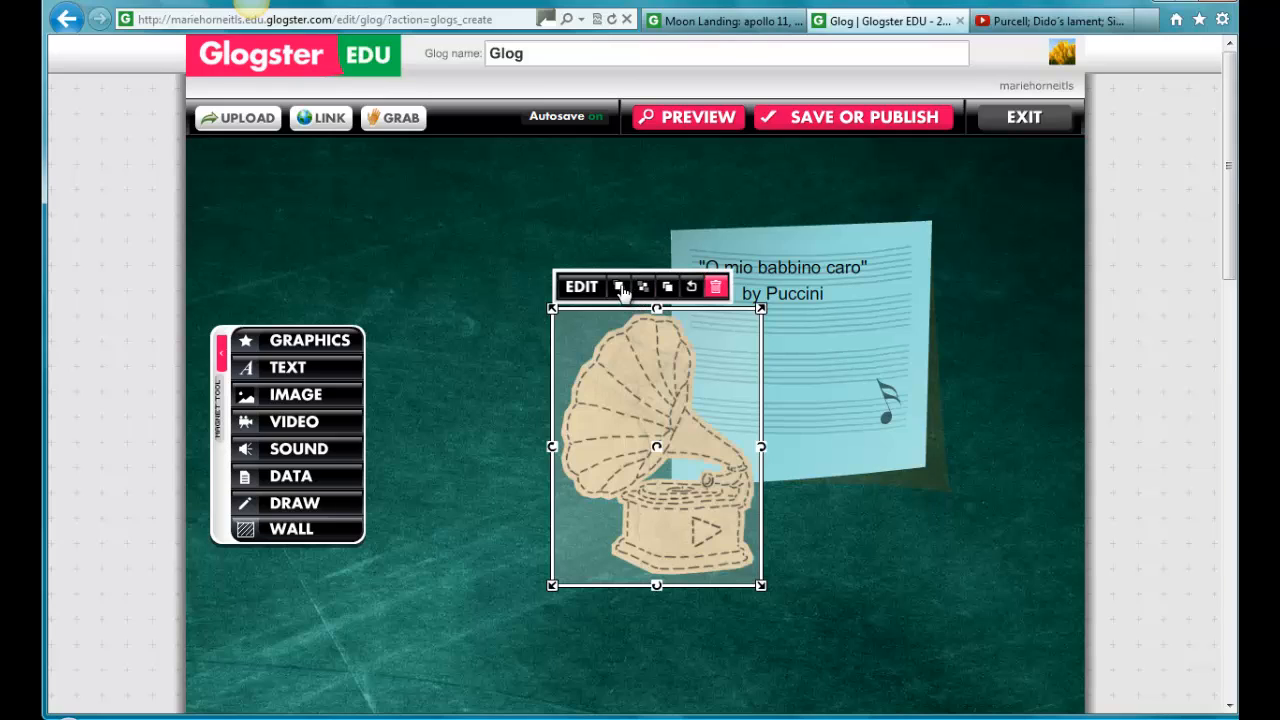
drag(608, 391, 691, 406)
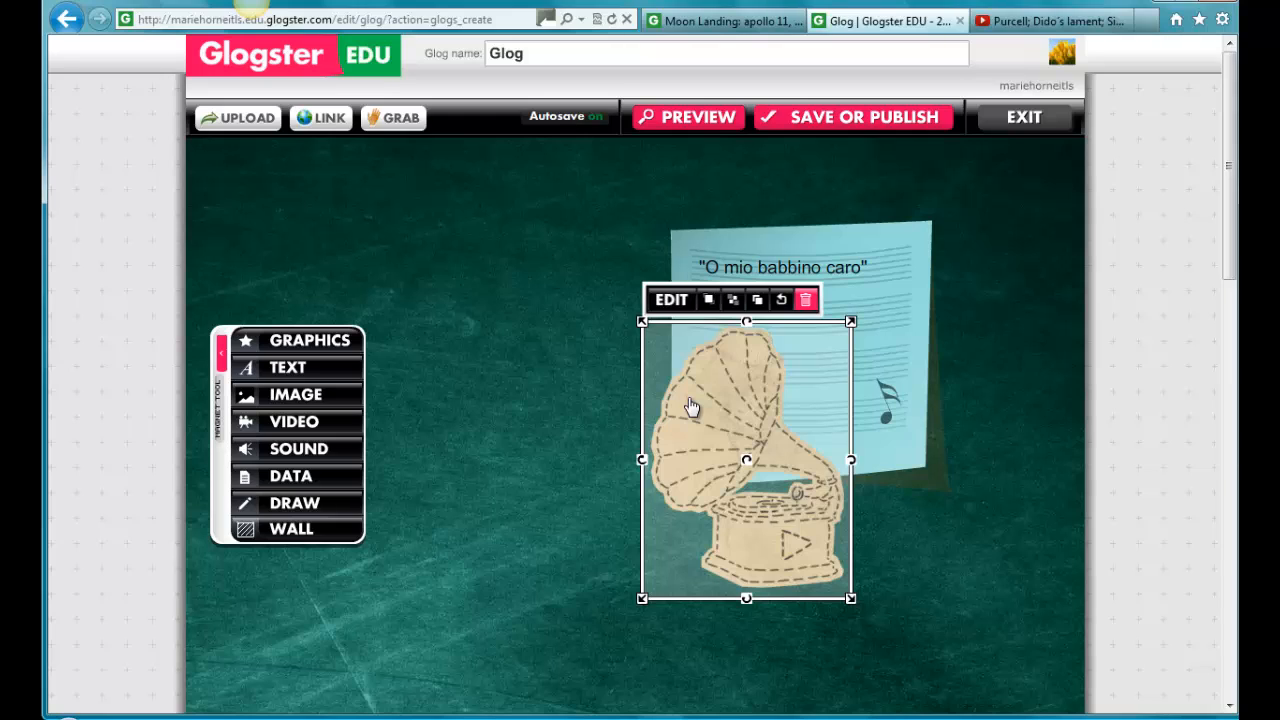
click(297, 424)
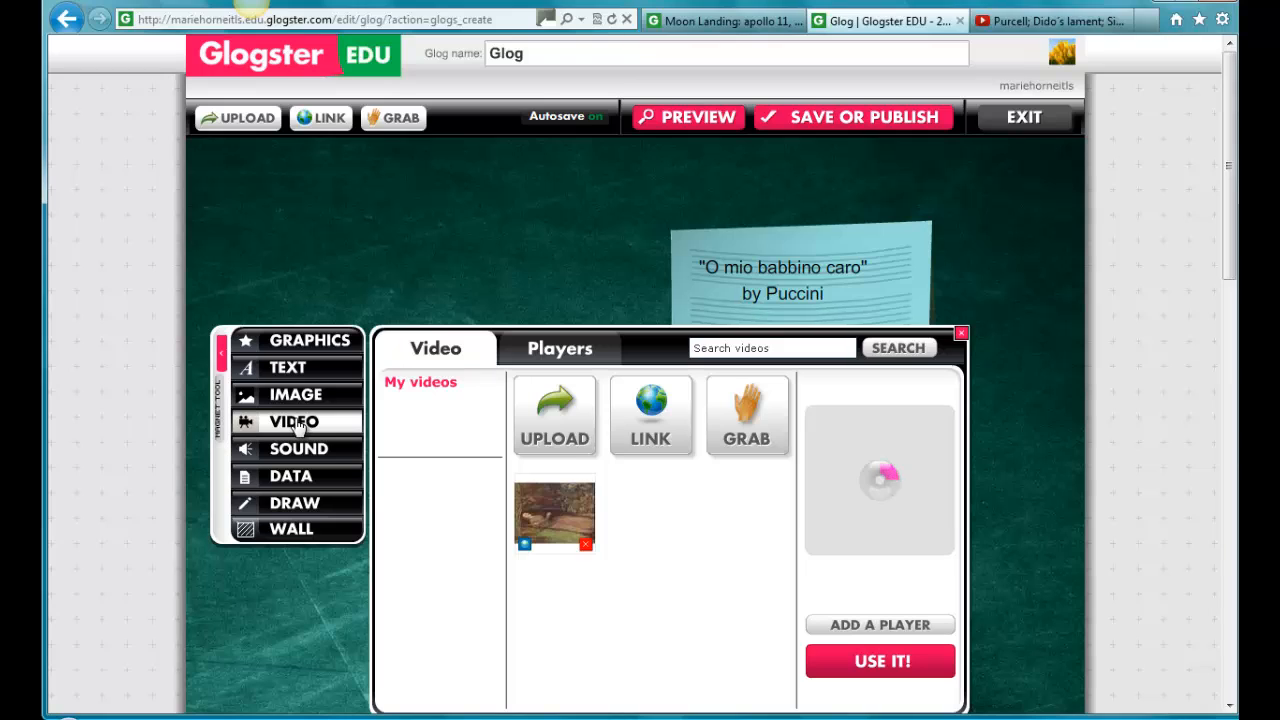
click(651, 428)
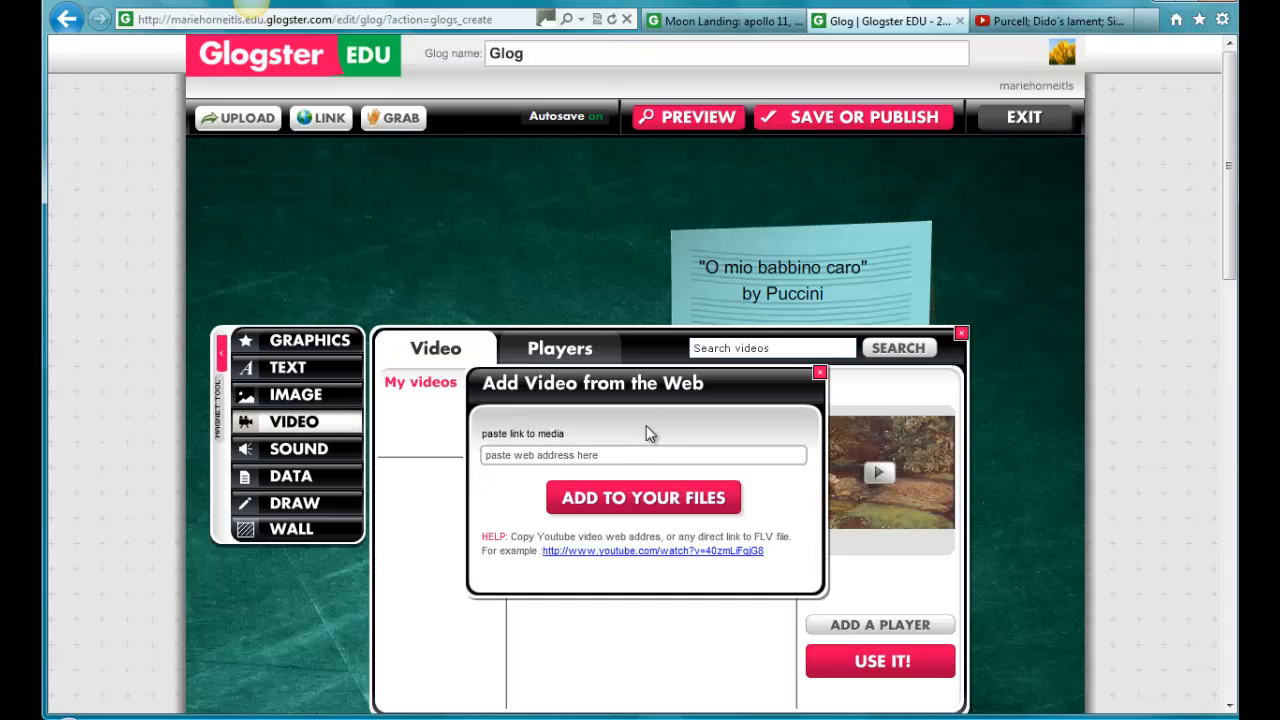
click(621, 453)
text(http://www.youtube.com/watch?v=Ae1lUPHxFzs&feature=fvwrel)
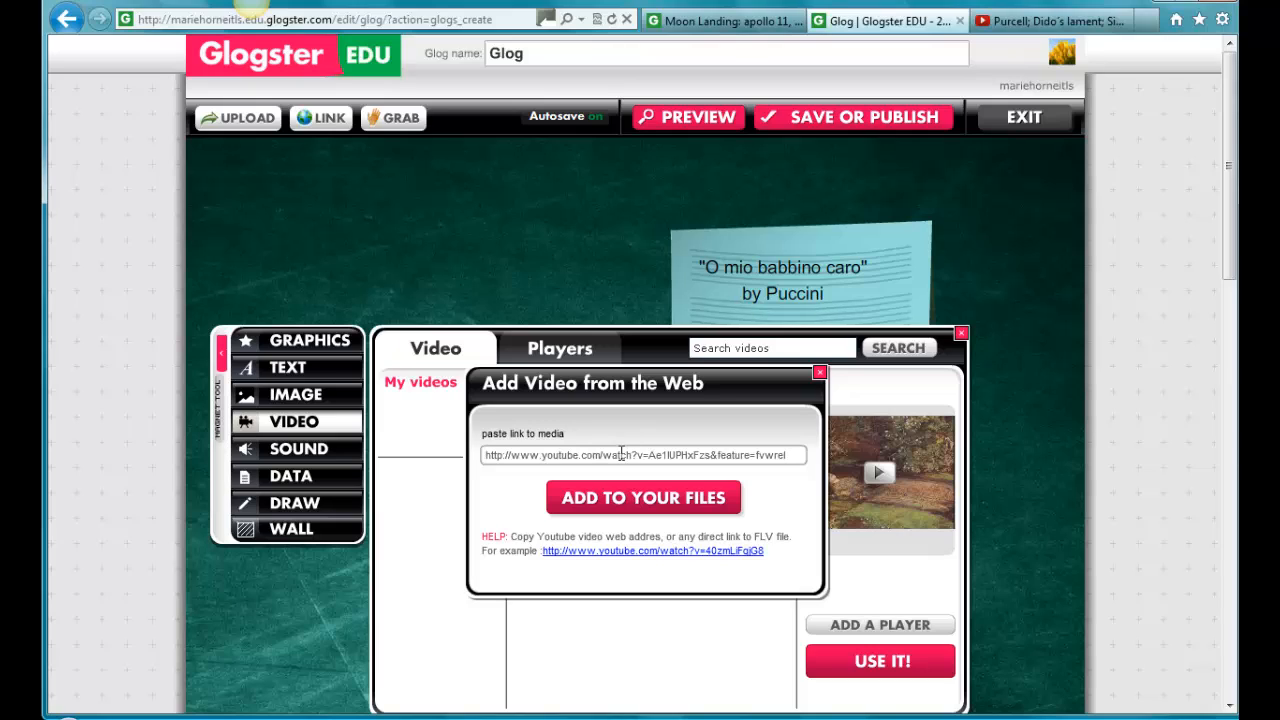
click(628, 497)
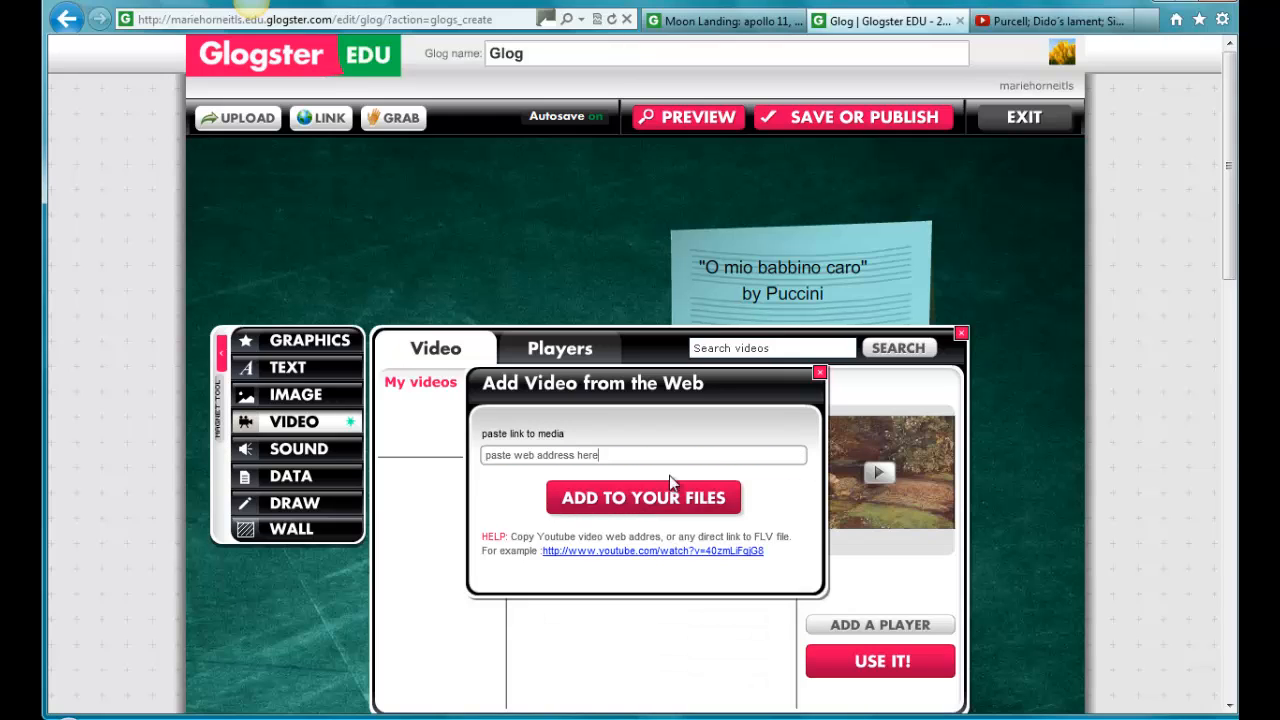
click(819, 373)
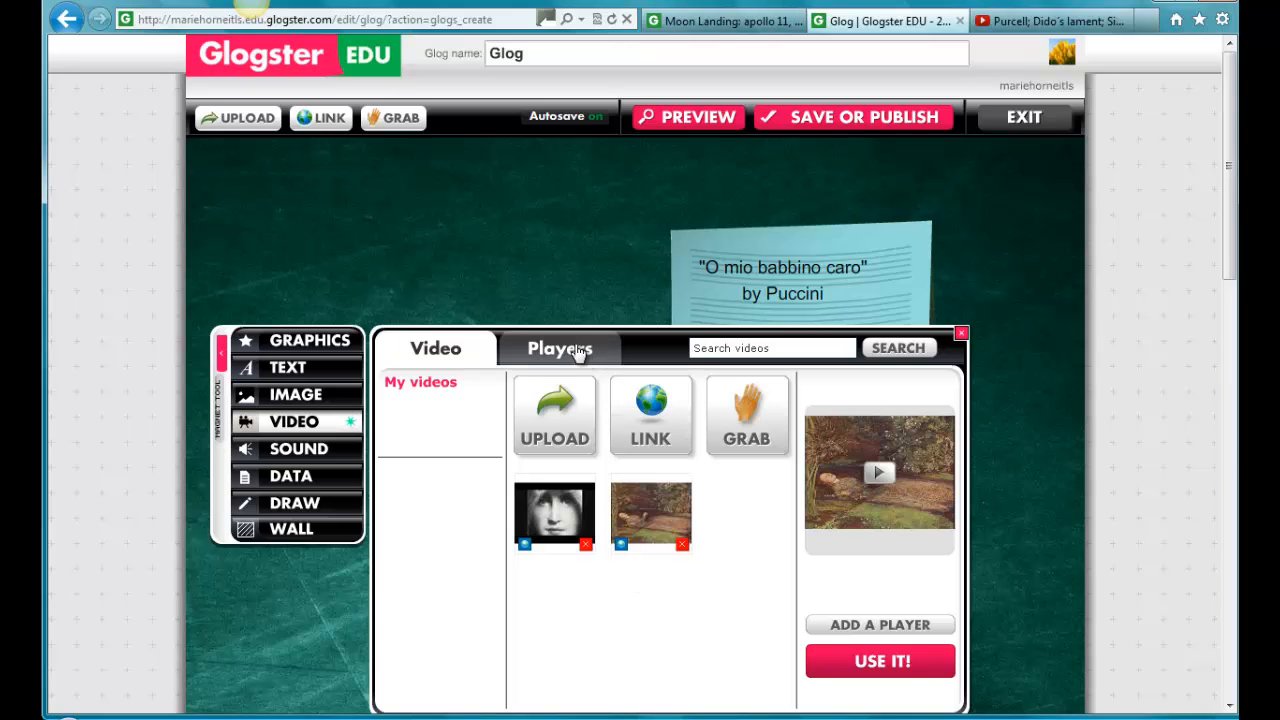
Step: Place the garden painting video on the glog in the pink ornamental frame player
click(576, 353)
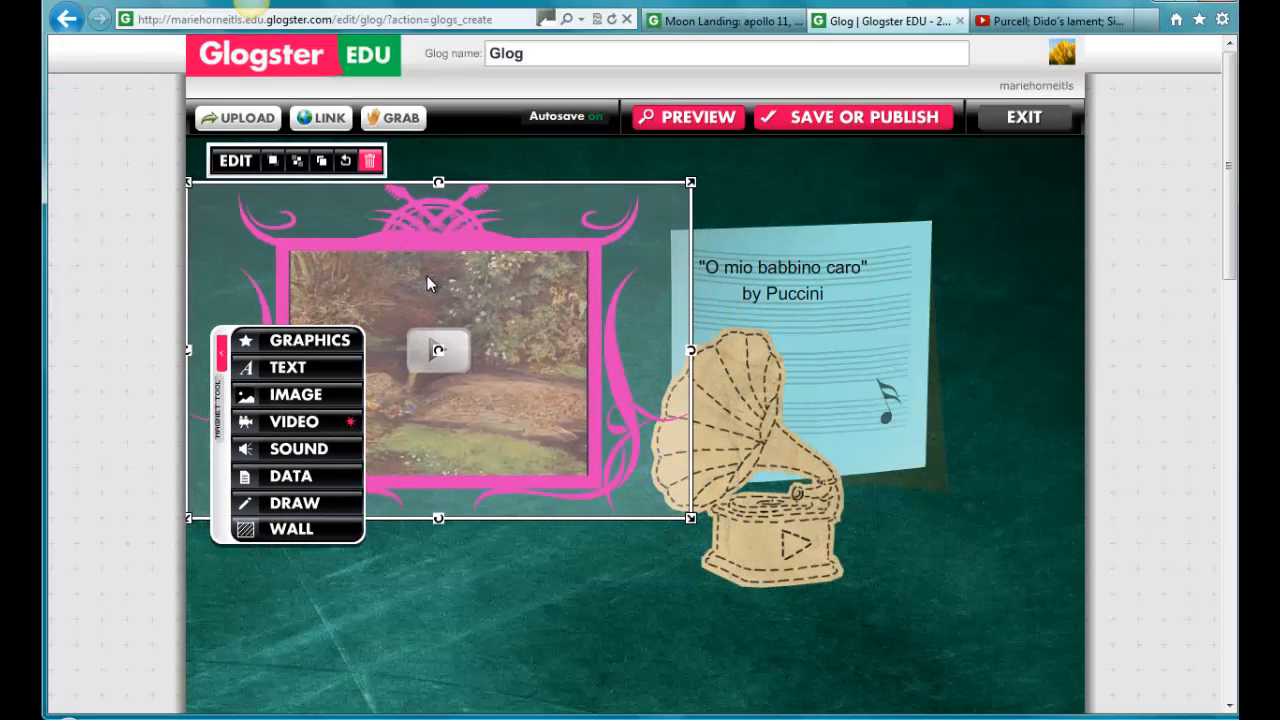
Step: Shrink the framed garden video, tilt it slightly counter-clockwise and place it beside the sheet-music note and gramophone, leaving it deselected
mouse_move(427, 277)
mouse_down()
mouse_move(416, 288)
mouse_move(414, 267)
mouse_up()
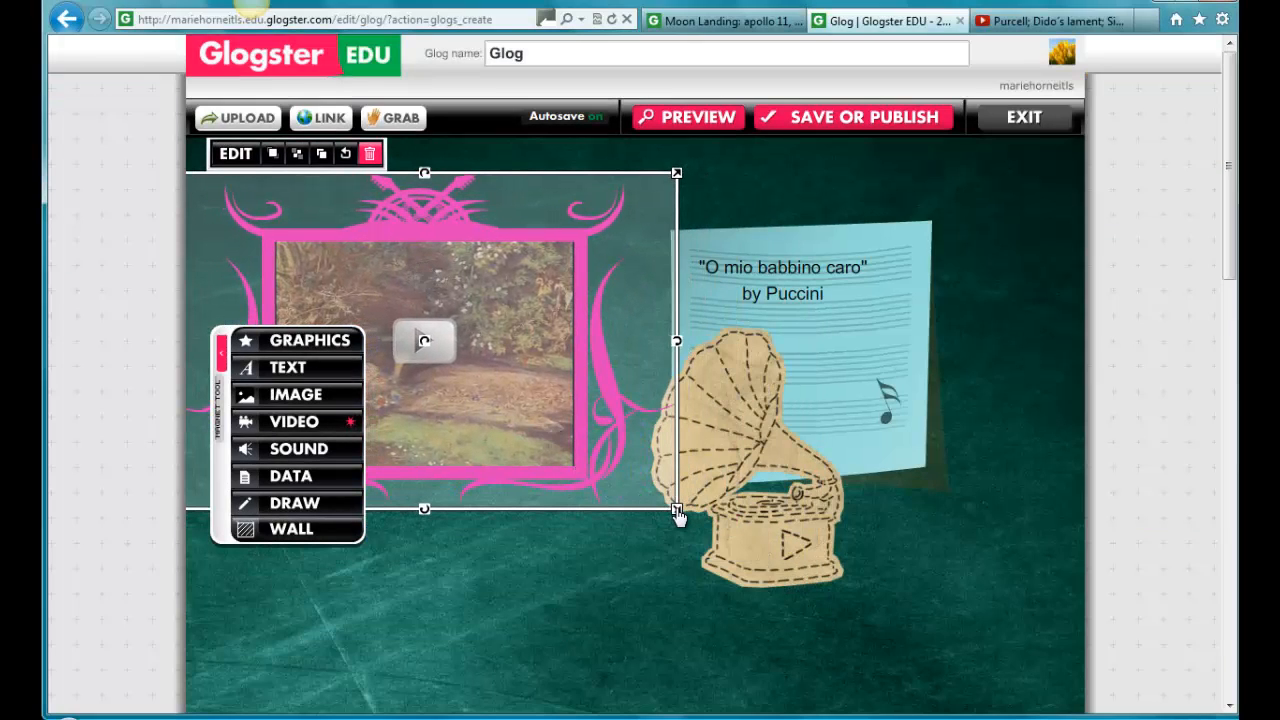
drag(676, 510, 626, 476)
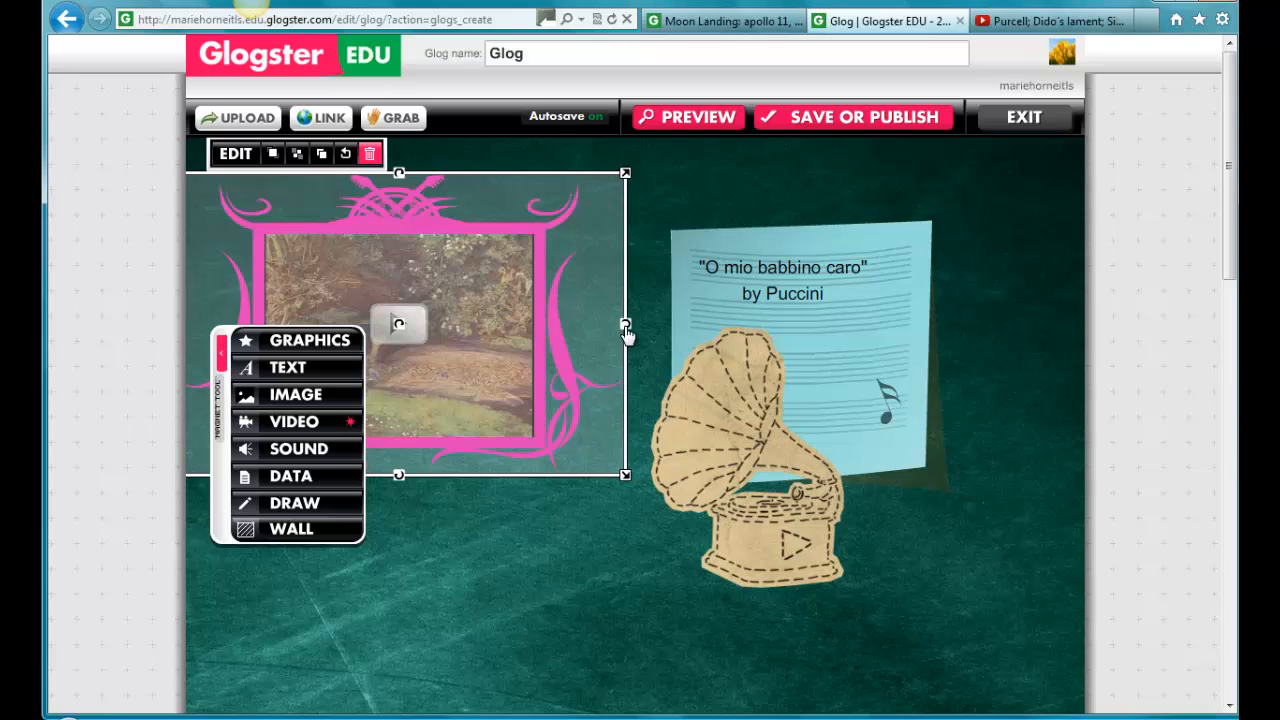
drag(625, 324, 626, 266)
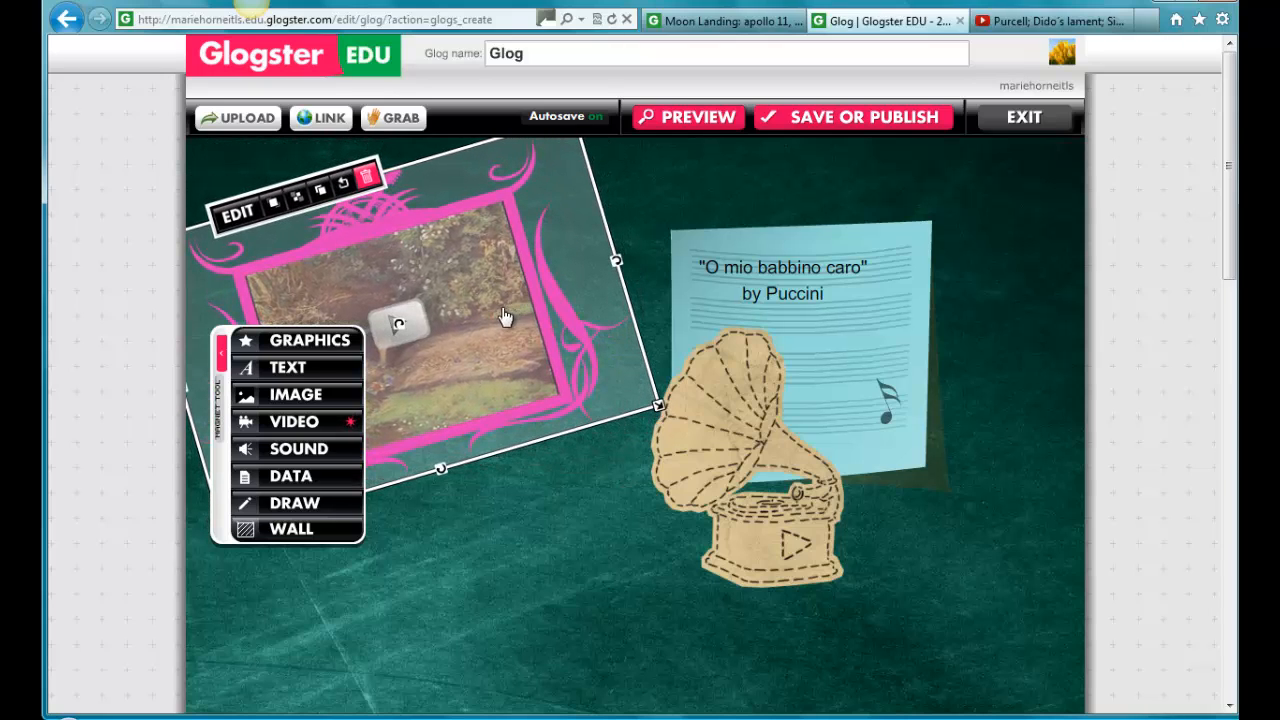
drag(486, 326, 484, 357)
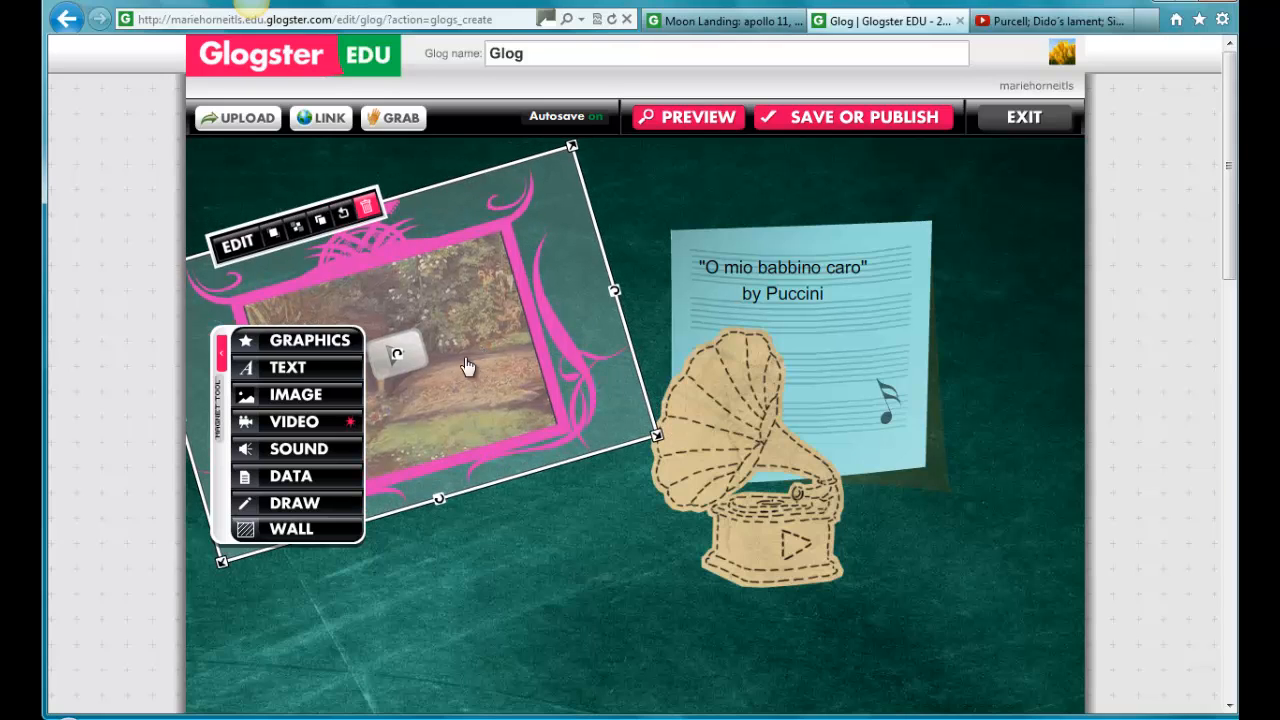
drag(215, 427, 199, 635)
click(199, 635)
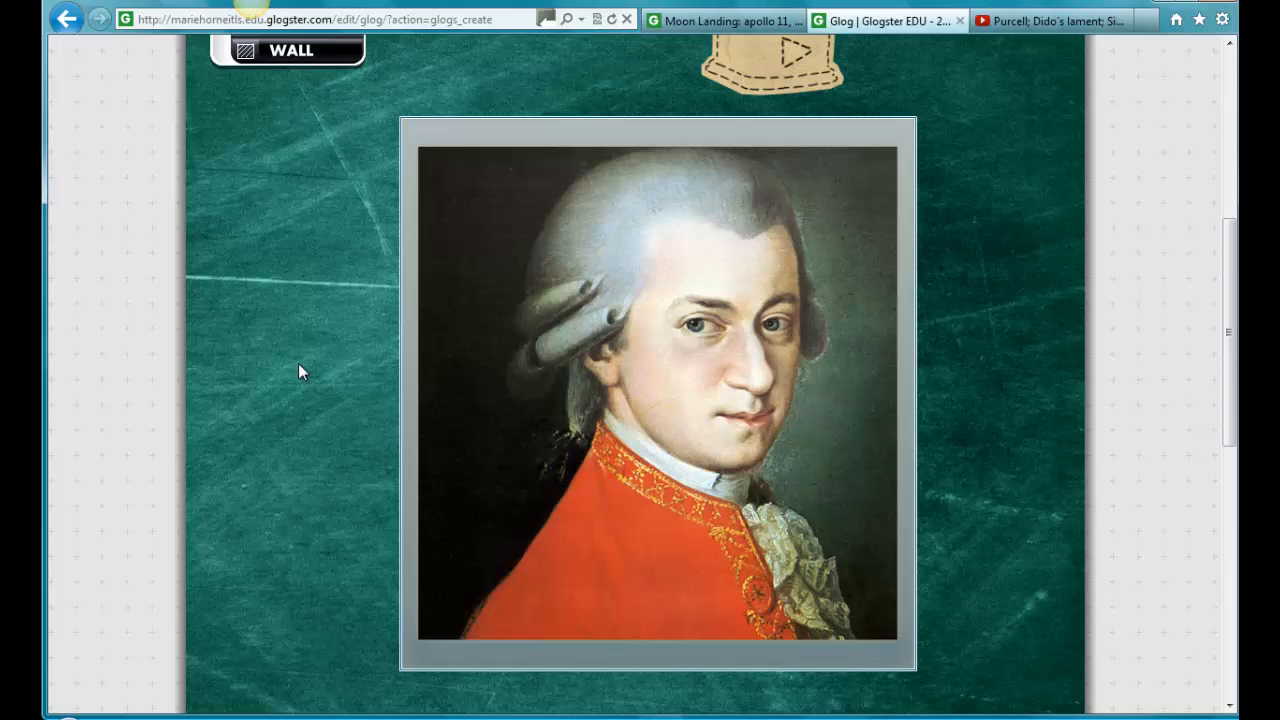
Step: Preview the glog as others will see it and return to editing
scroll(1232, 402, up, 7)
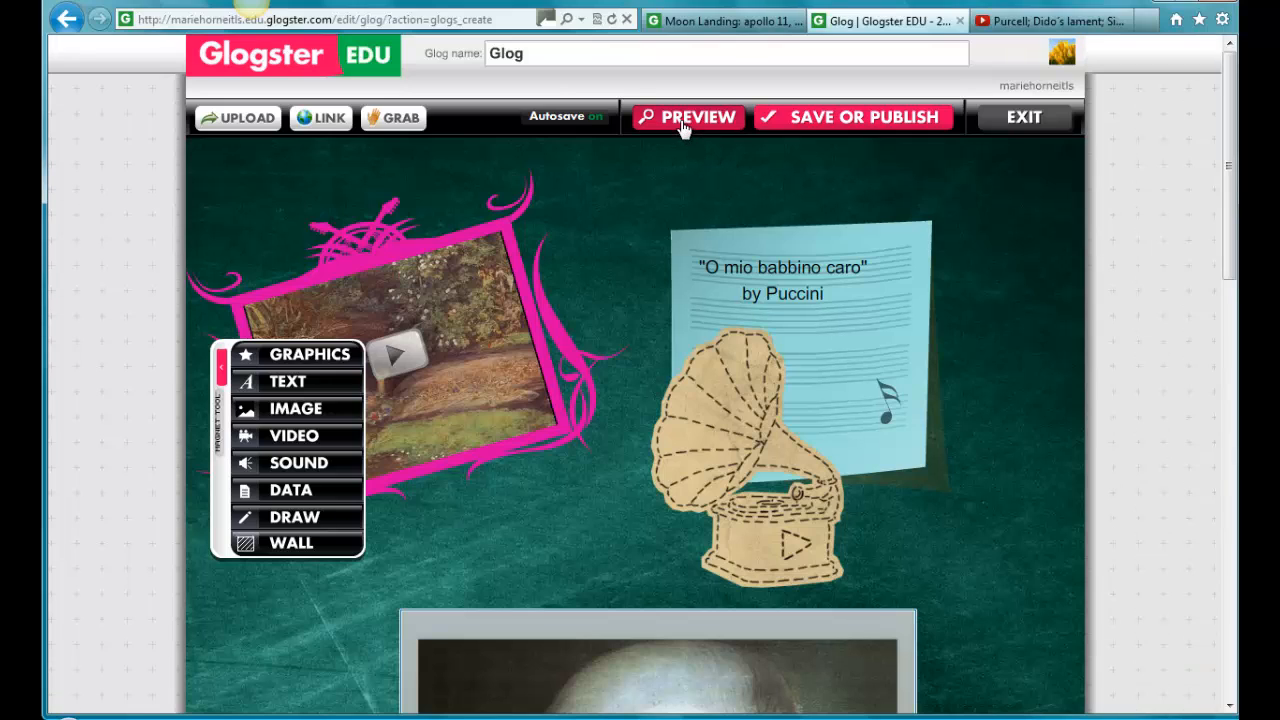
click(686, 120)
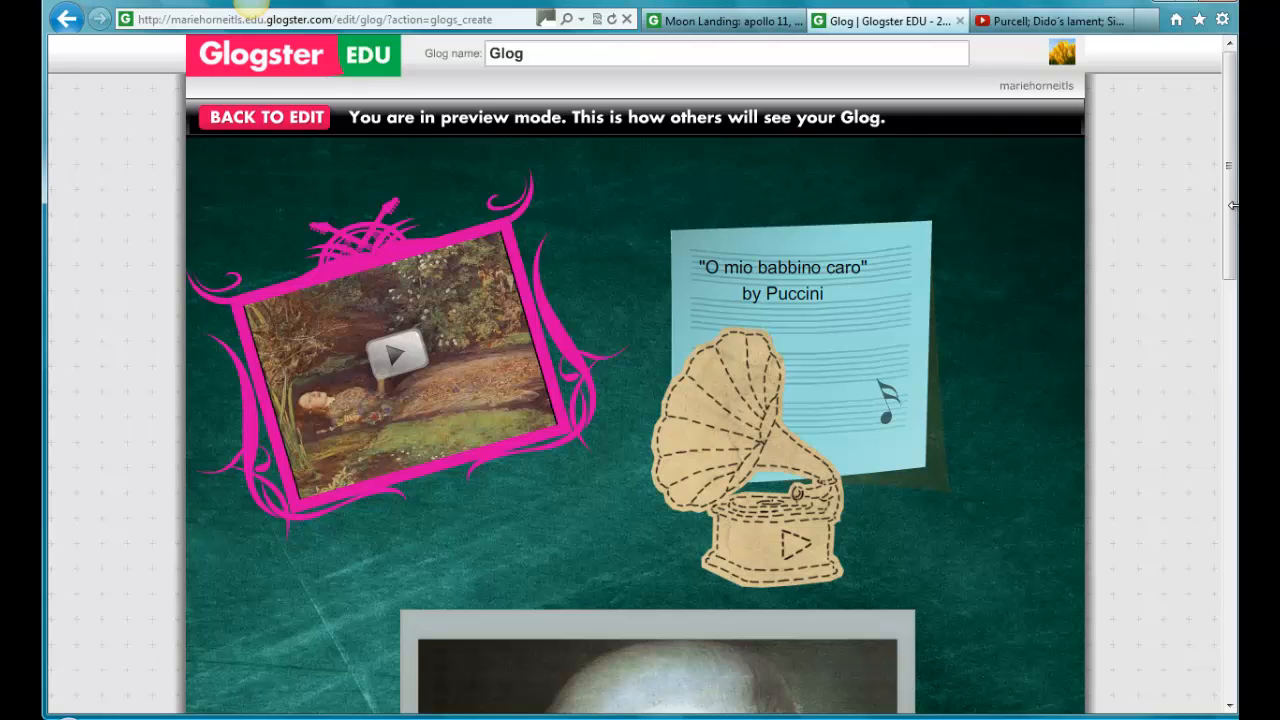
mouse_move(1231, 223)
mouse_down()
mouse_move(1219, 468)
mouse_move(1226, 207)
mouse_up()
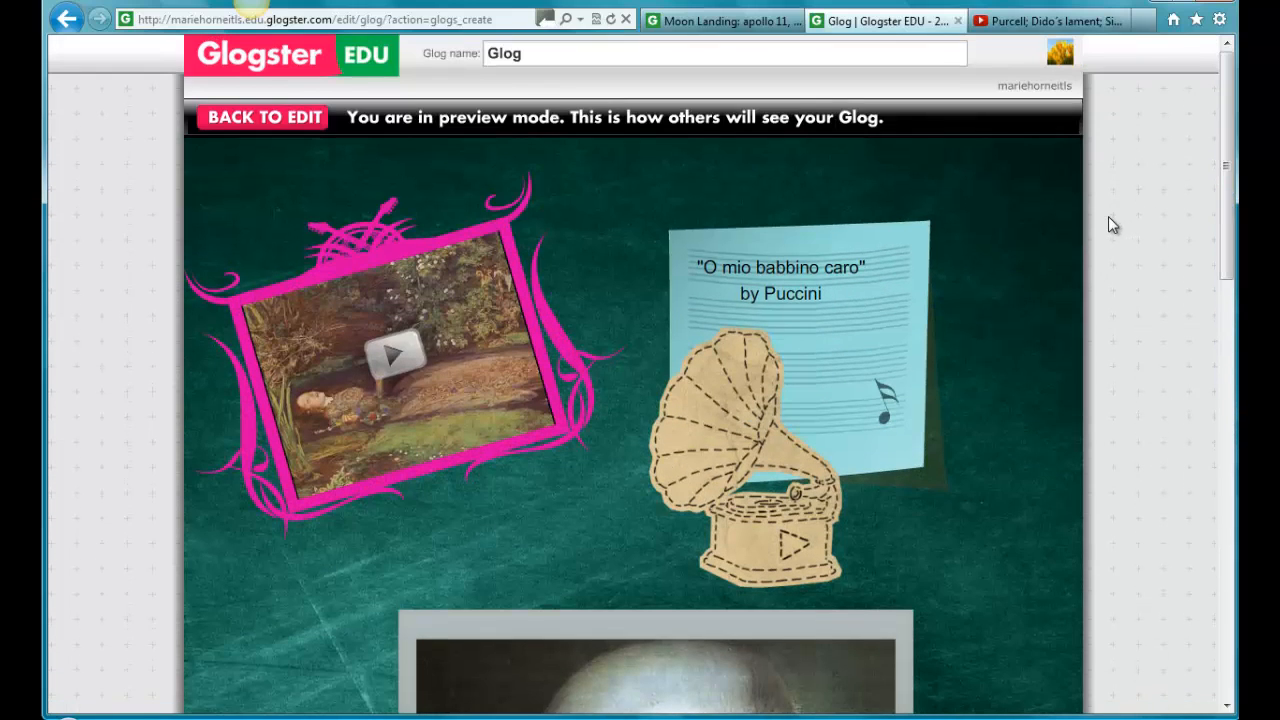
click(265, 121)
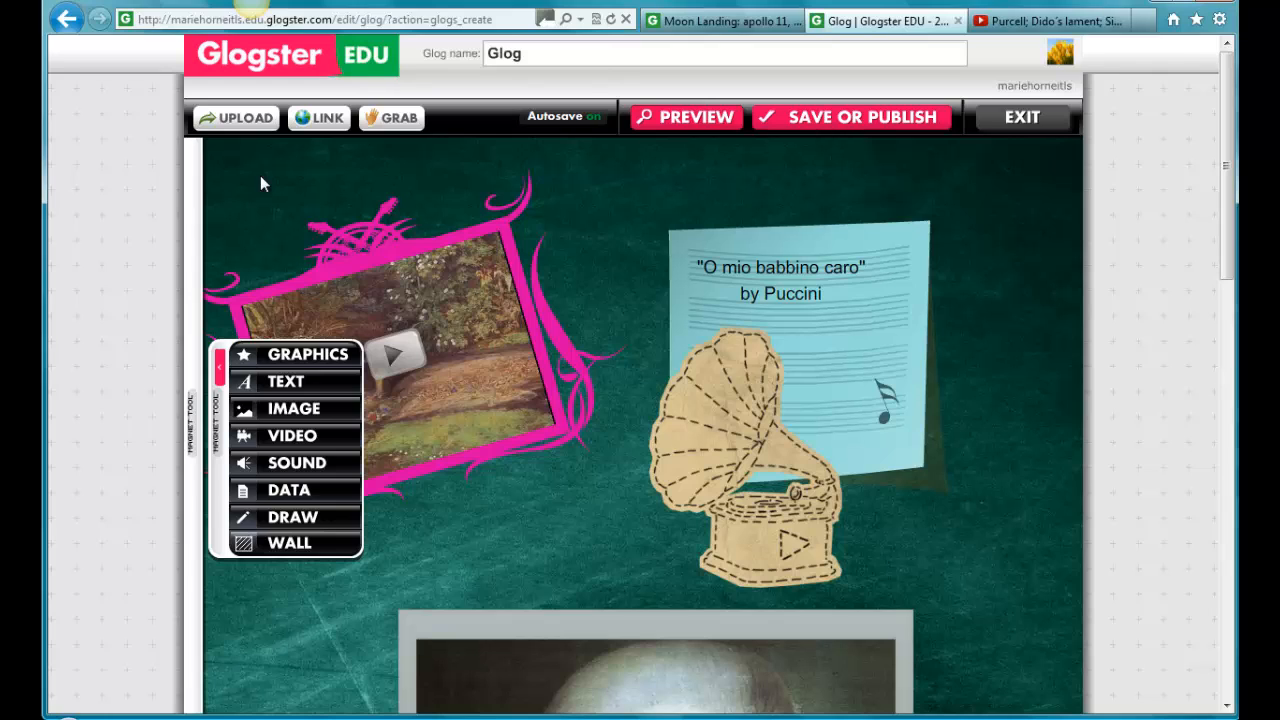
Step: Fill in the glog's publishing details with the name Opera, the category Arts and the tag opera
click(866, 123)
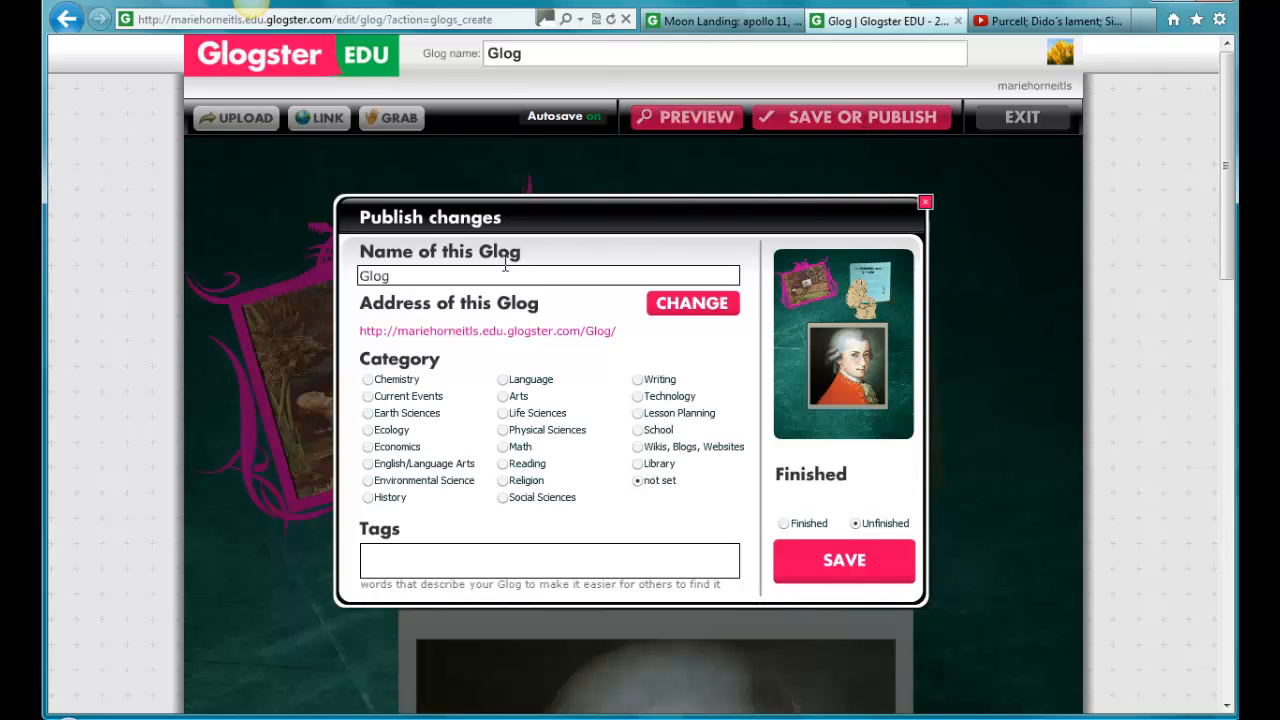
double_click(364, 276)
text(Opera)
click(417, 552)
text(opera)
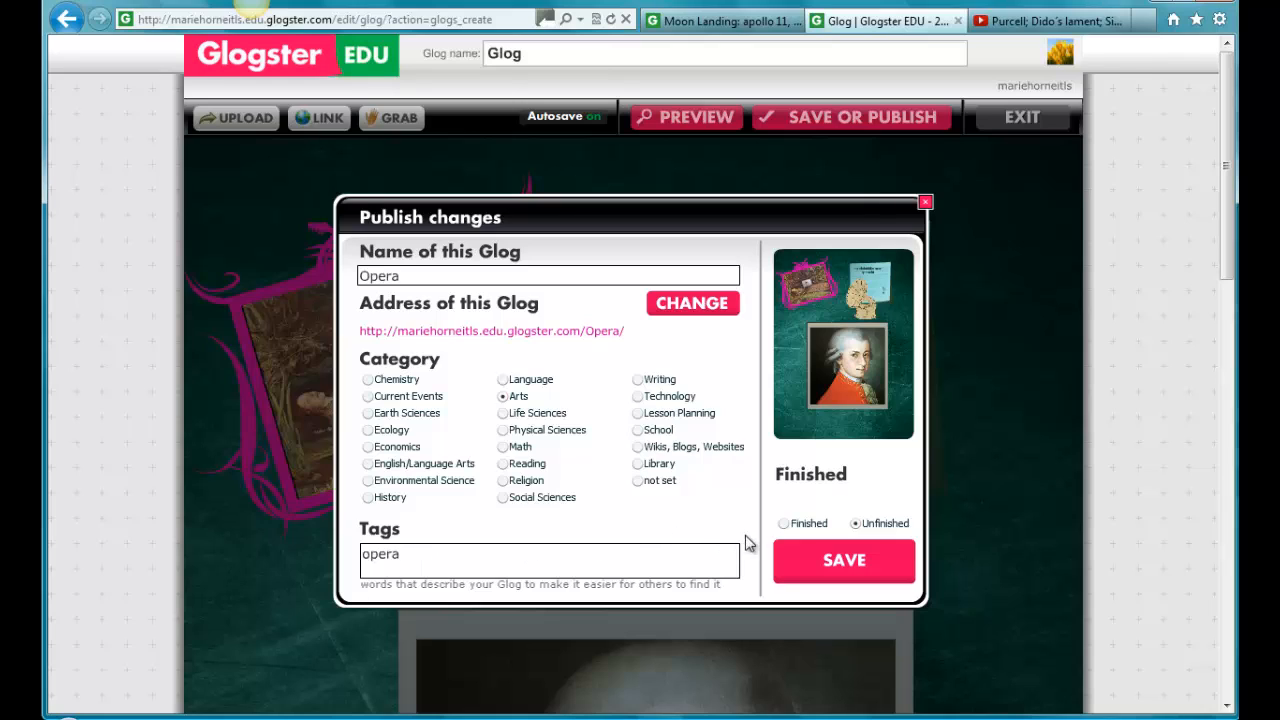
Step: Mark the glog as finished, save and publish it, and go to its link address
click(784, 524)
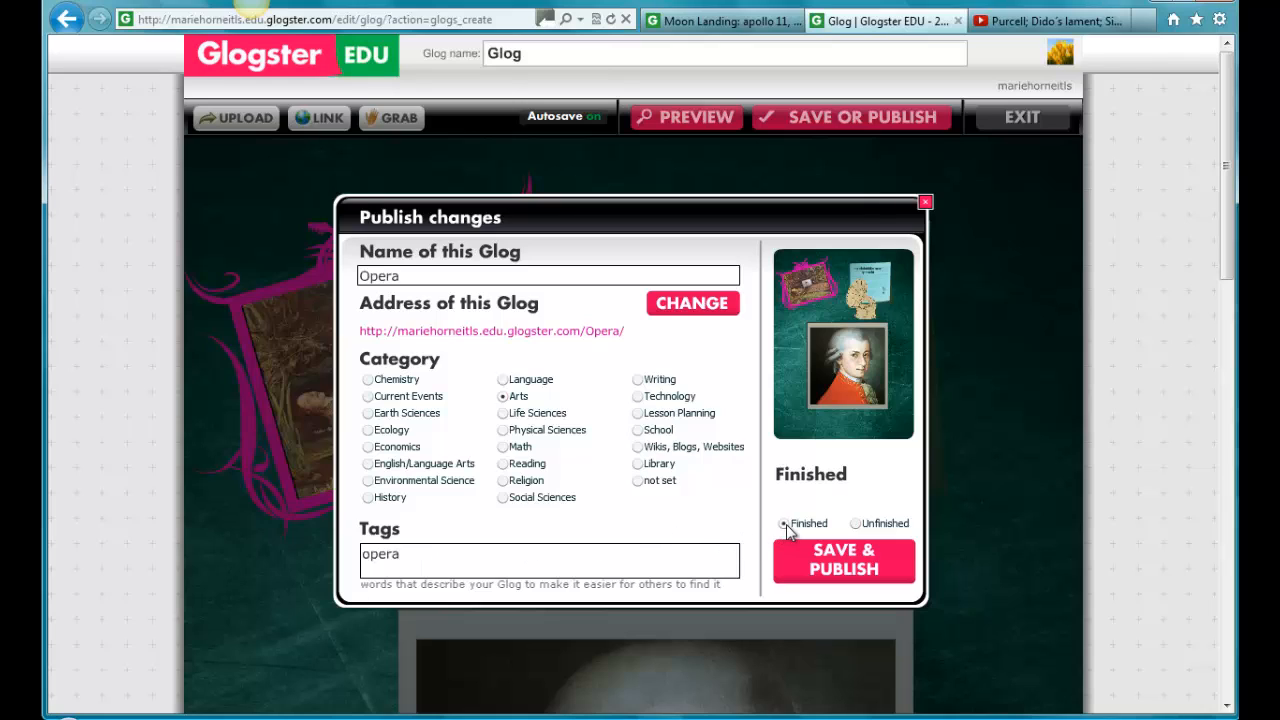
click(843, 559)
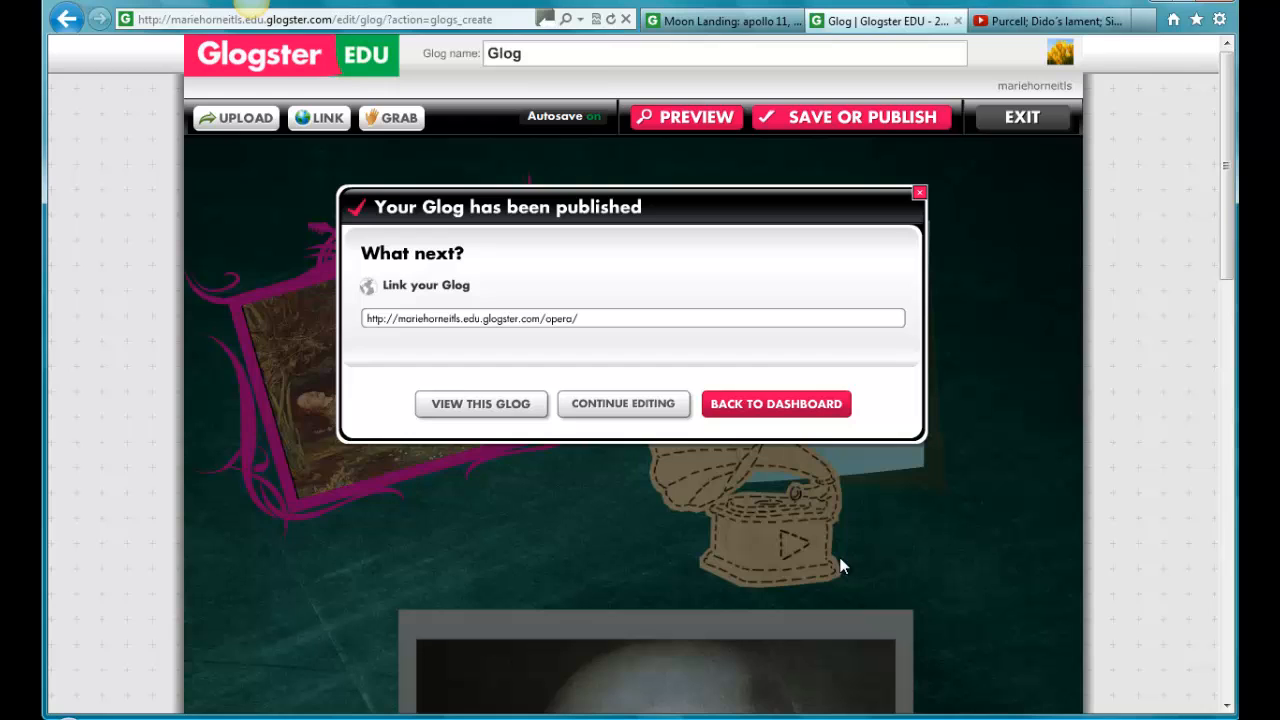
click(590, 320)
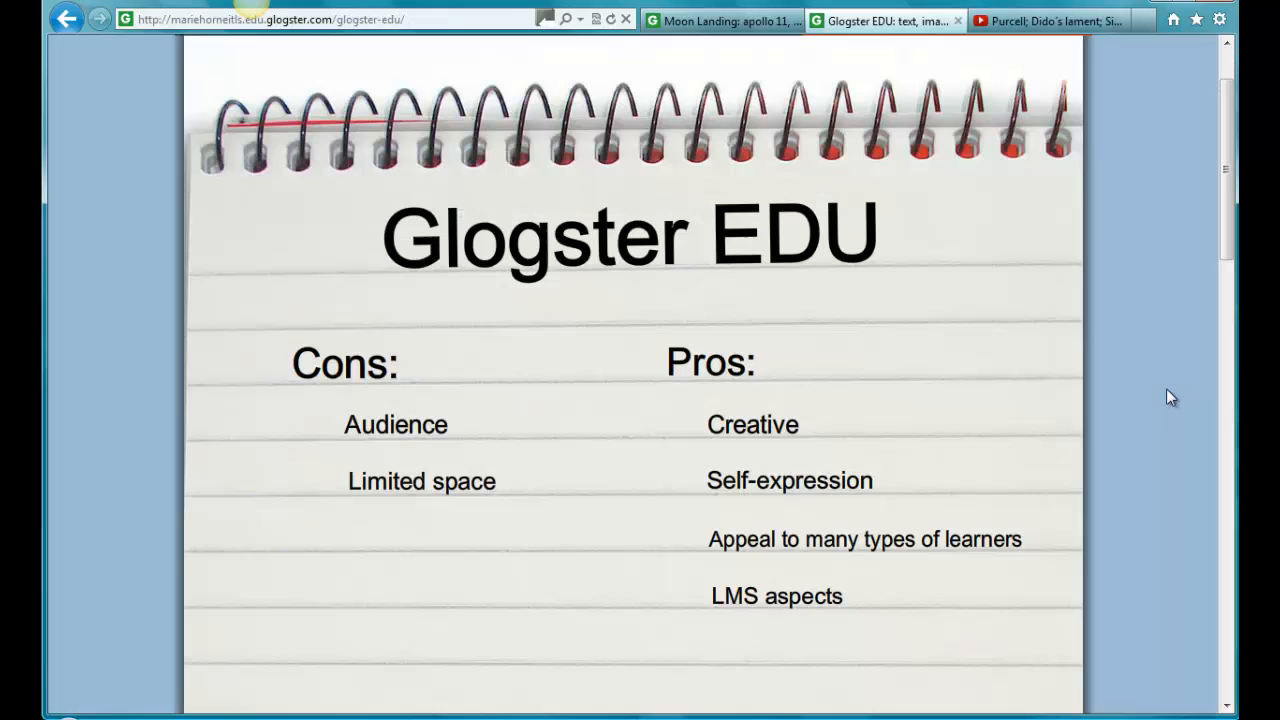